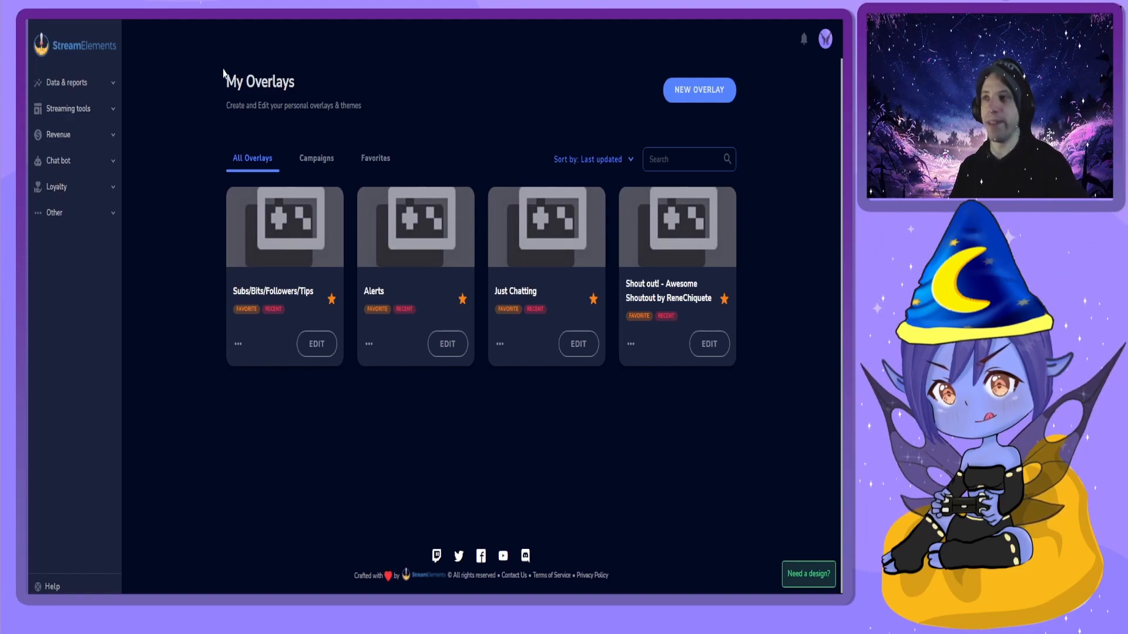
Step: Open the chat bot's chat commands and look through the default commands down to the Super Moderator group
click(68, 167)
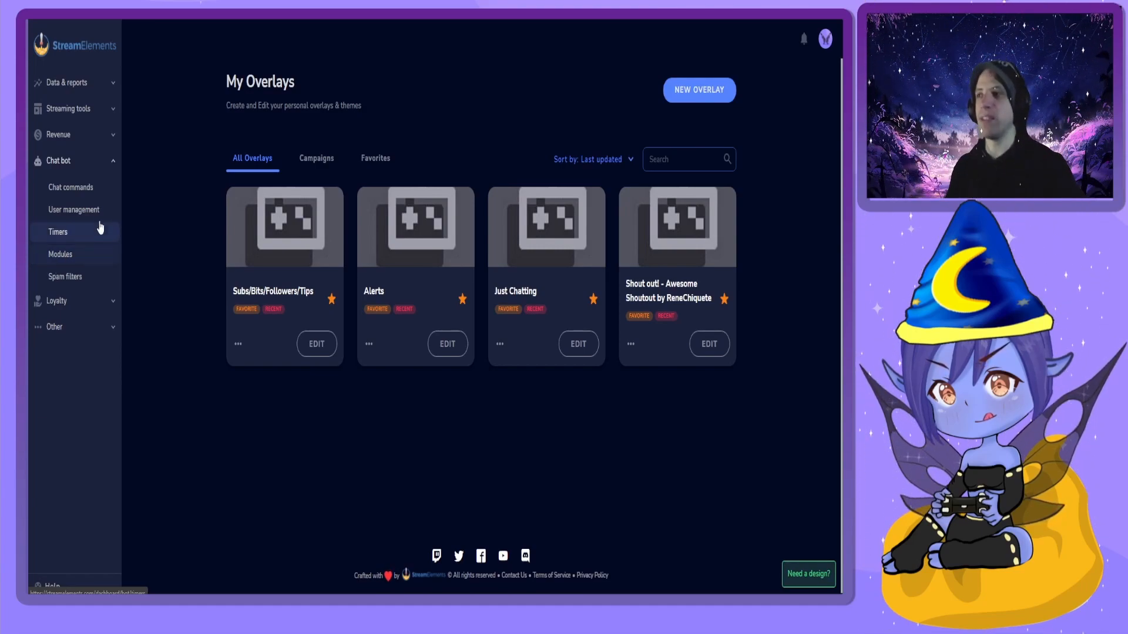
click(85, 193)
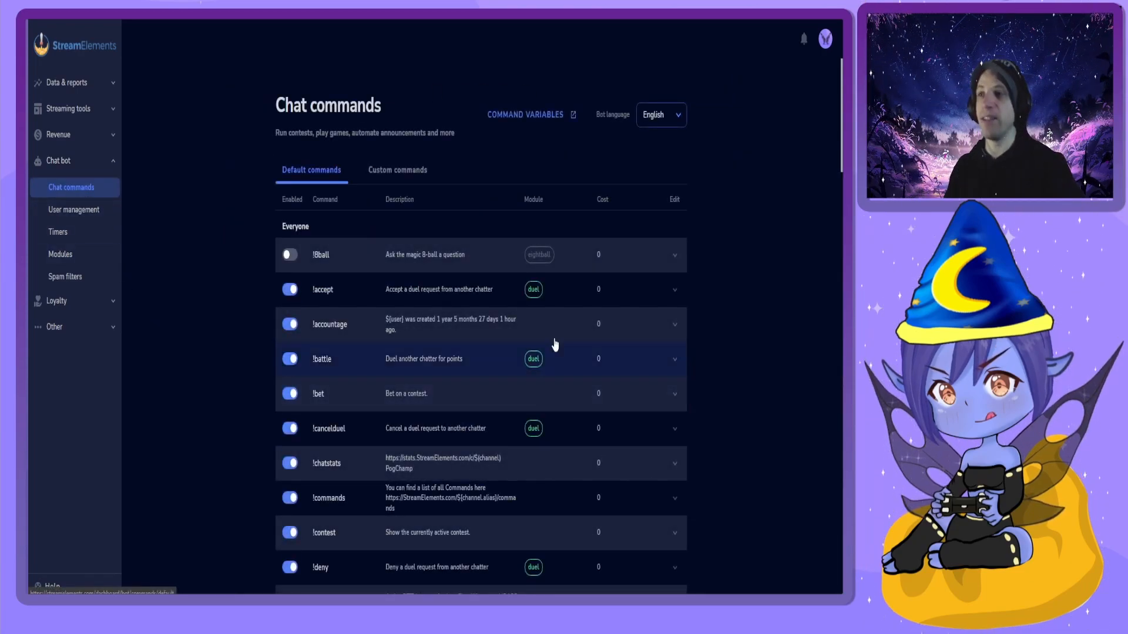
scroll(238, 358, down, 2)
scroll(238, 358, down, 7)
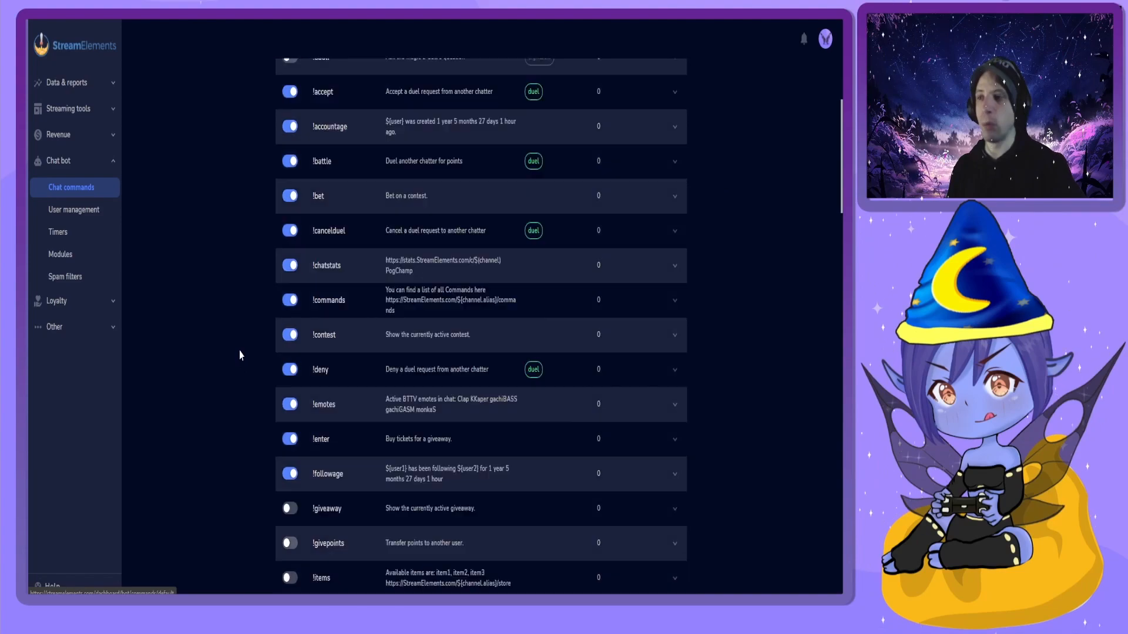
scroll(247, 352, down, 5)
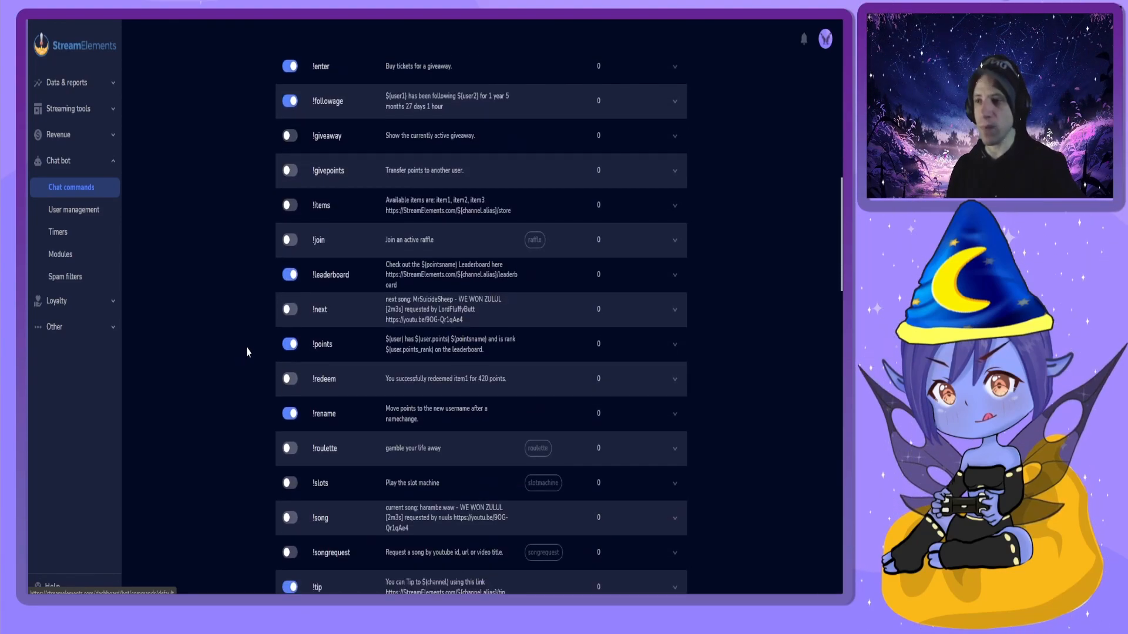
scroll(294, 329, down, 1)
scroll(271, 375, down, 10)
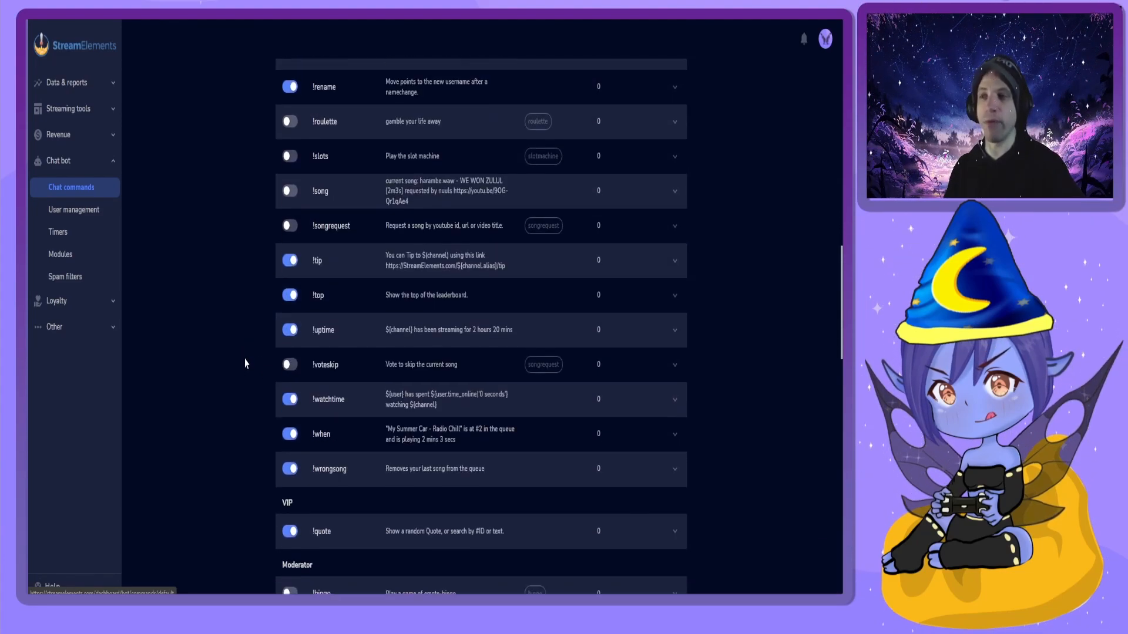
scroll(250, 358, down, 7)
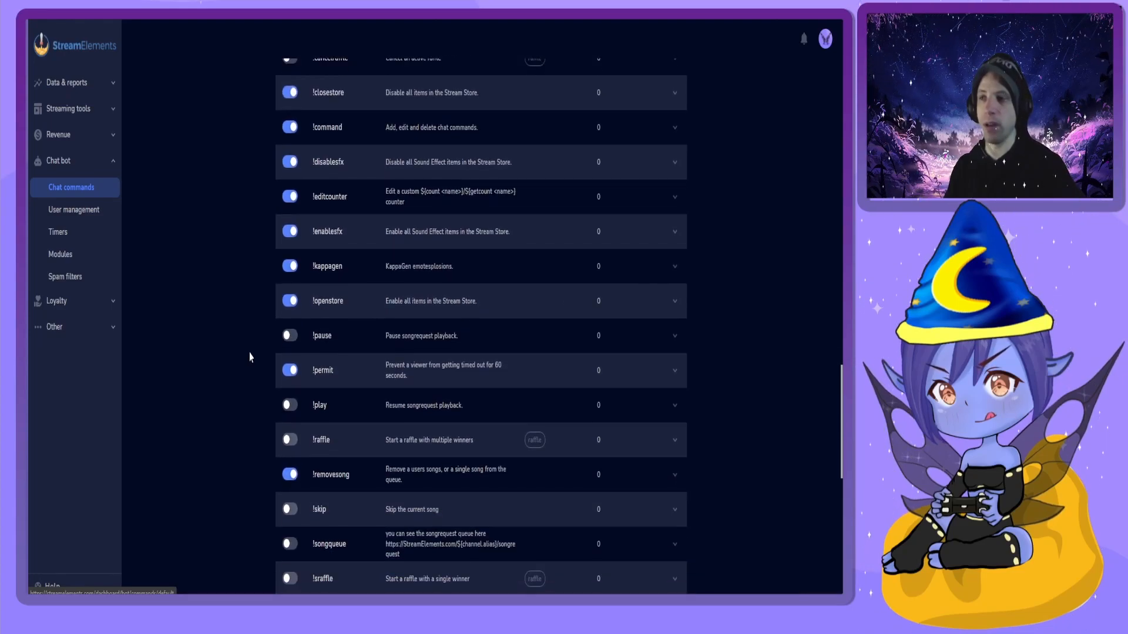
scroll(252, 356, down, 3)
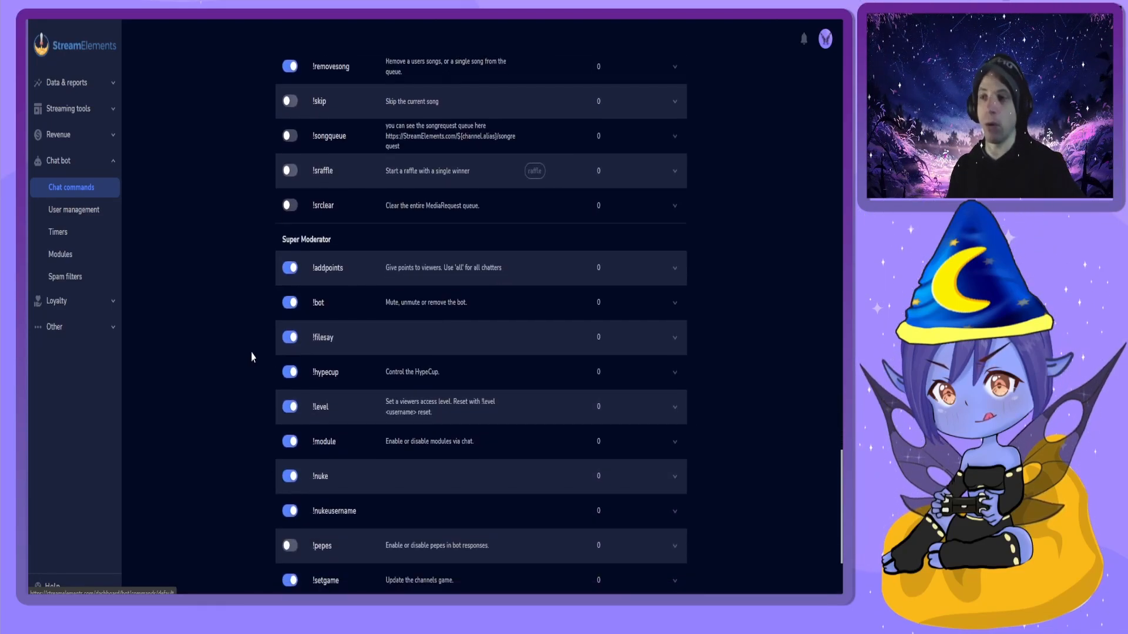
Step: Go back to the VIP group and inspect the settings of the !quote default command, leaving them unedited
scroll(254, 353, up, 4)
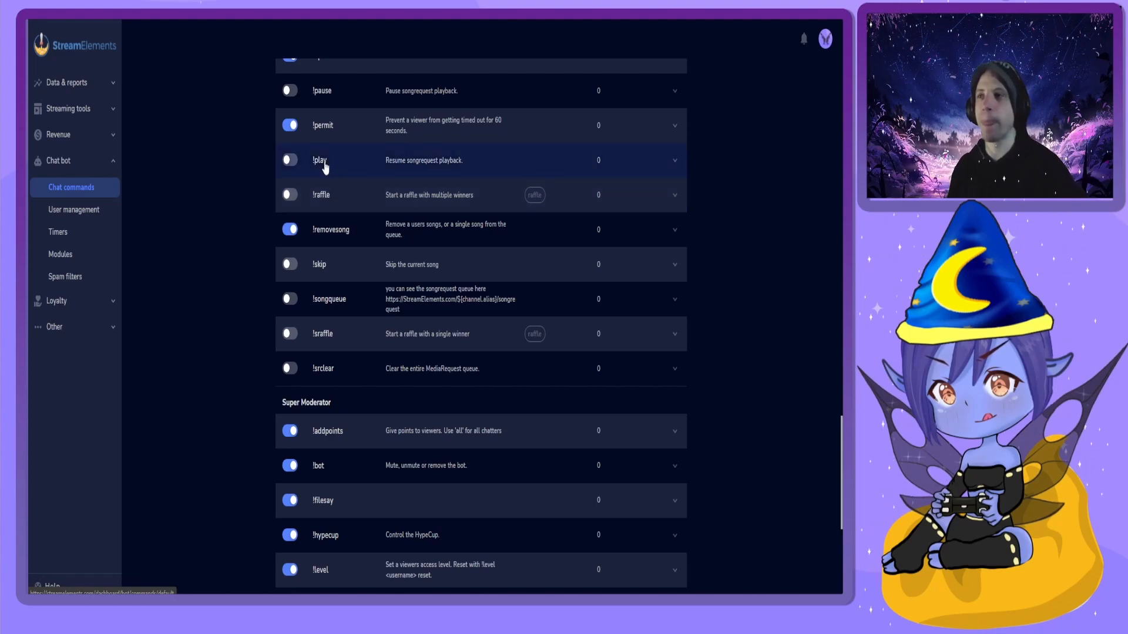
scroll(247, 208, up, 3)
scroll(243, 213, up, 2)
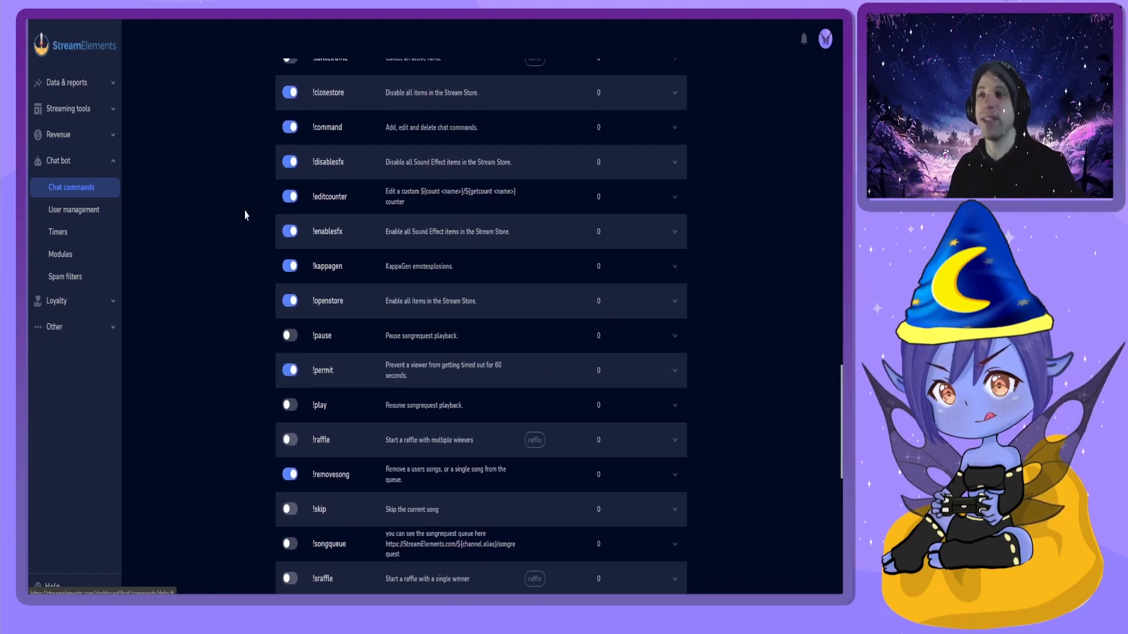
scroll(247, 210, up, 5)
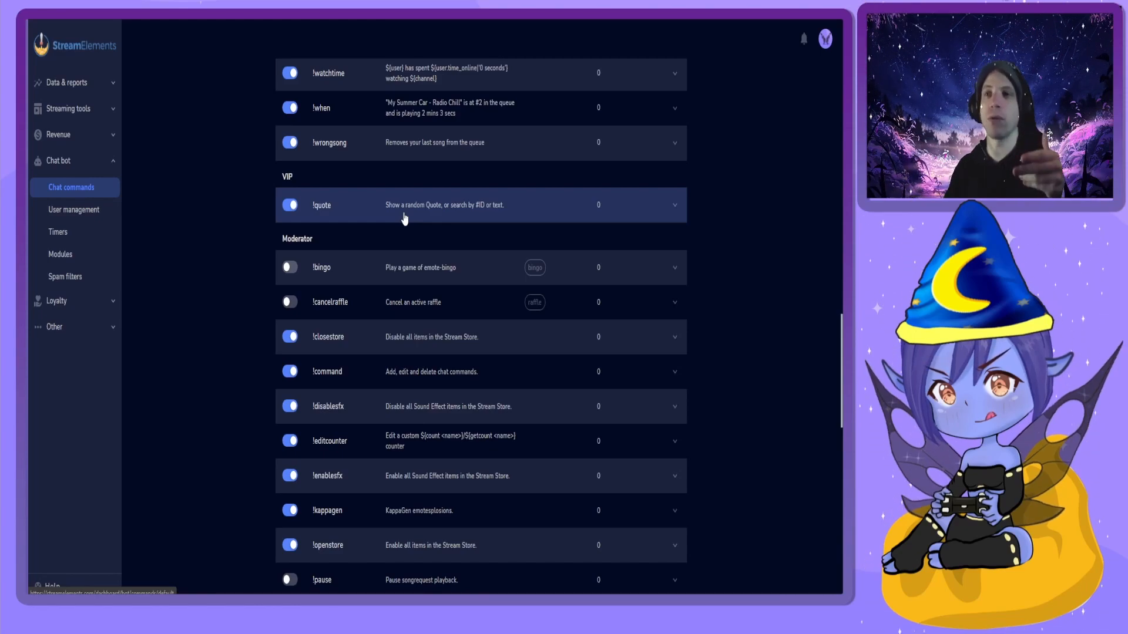
click(674, 207)
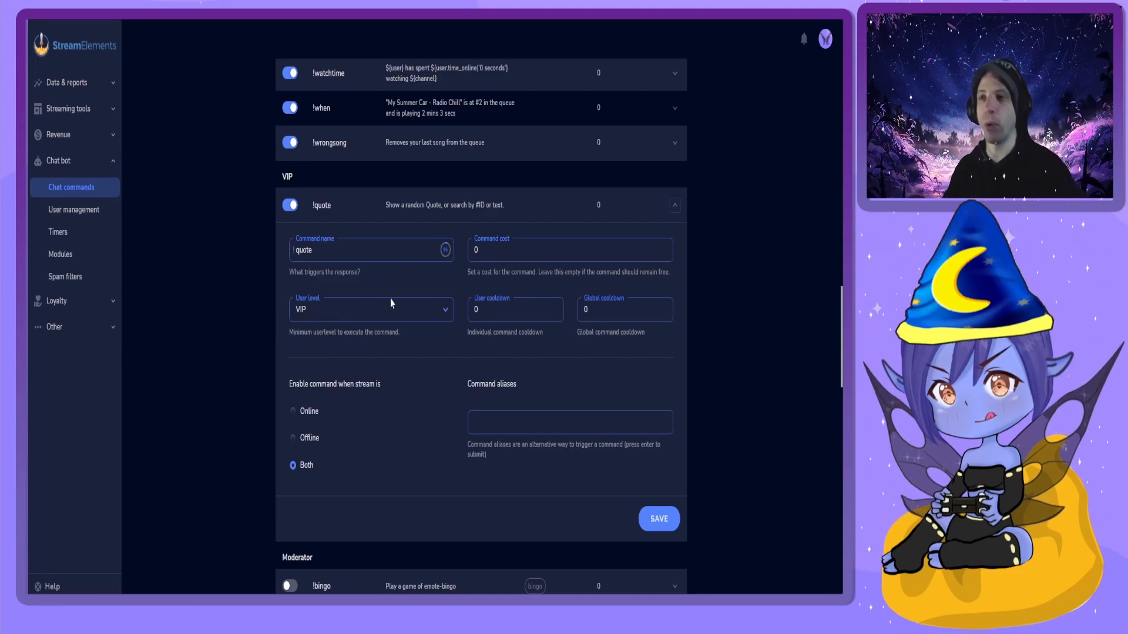
click(675, 210)
Step: Review the default commands for Everyone and their descriptions, from !wrongsong back up to !8ball
scroll(195, 342, up, 4)
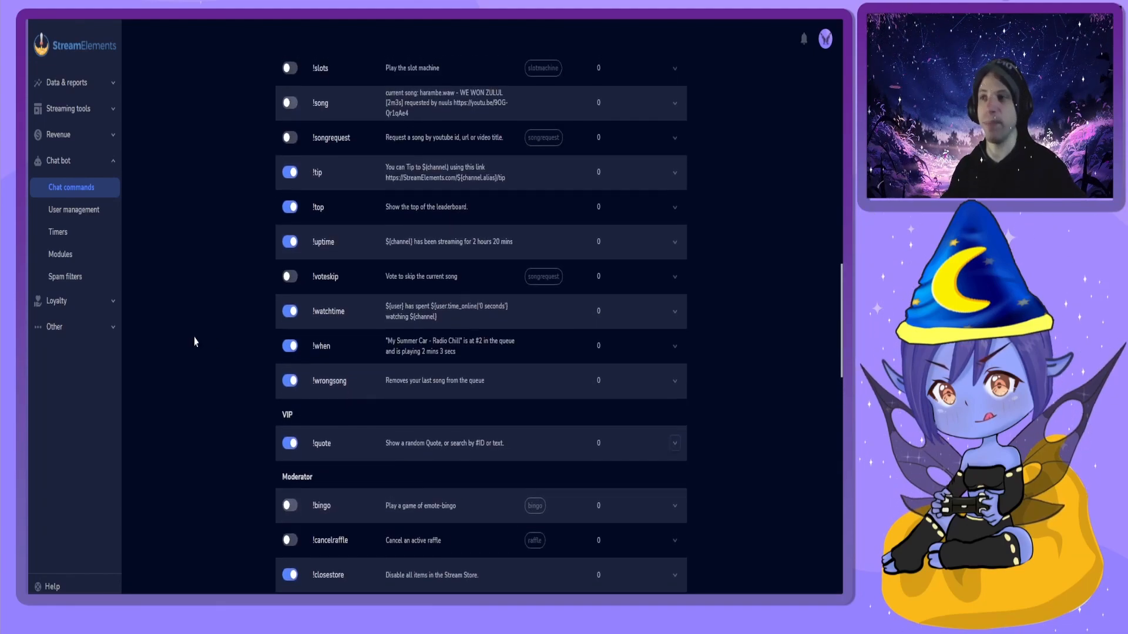
scroll(195, 342, up, 4)
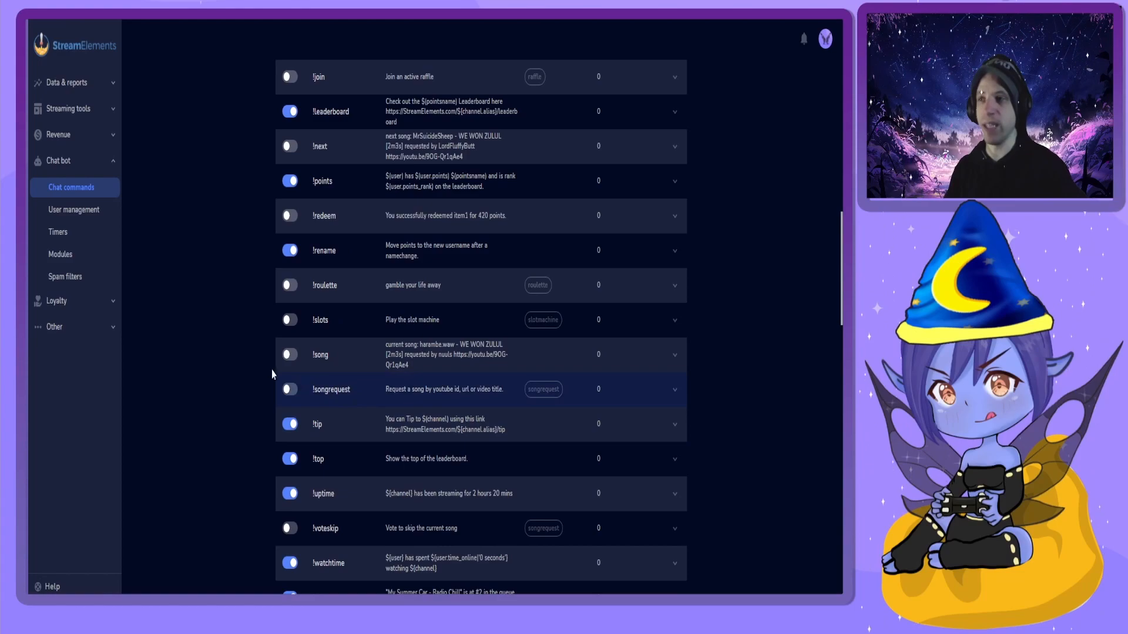
scroll(264, 356, up, 2)
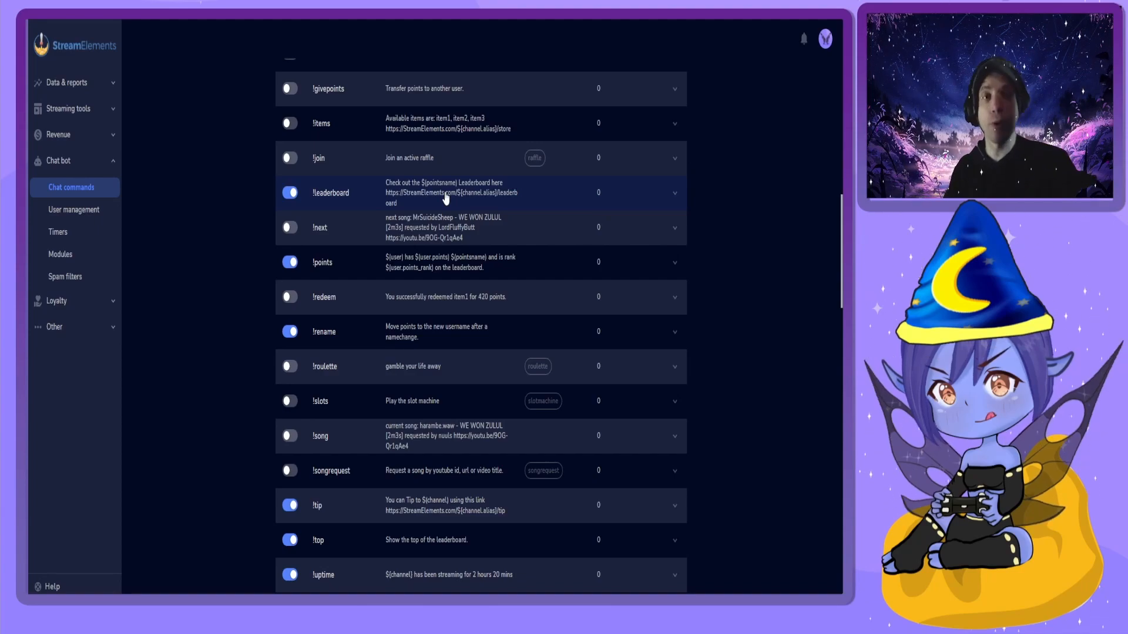
scroll(446, 199, up, 4)
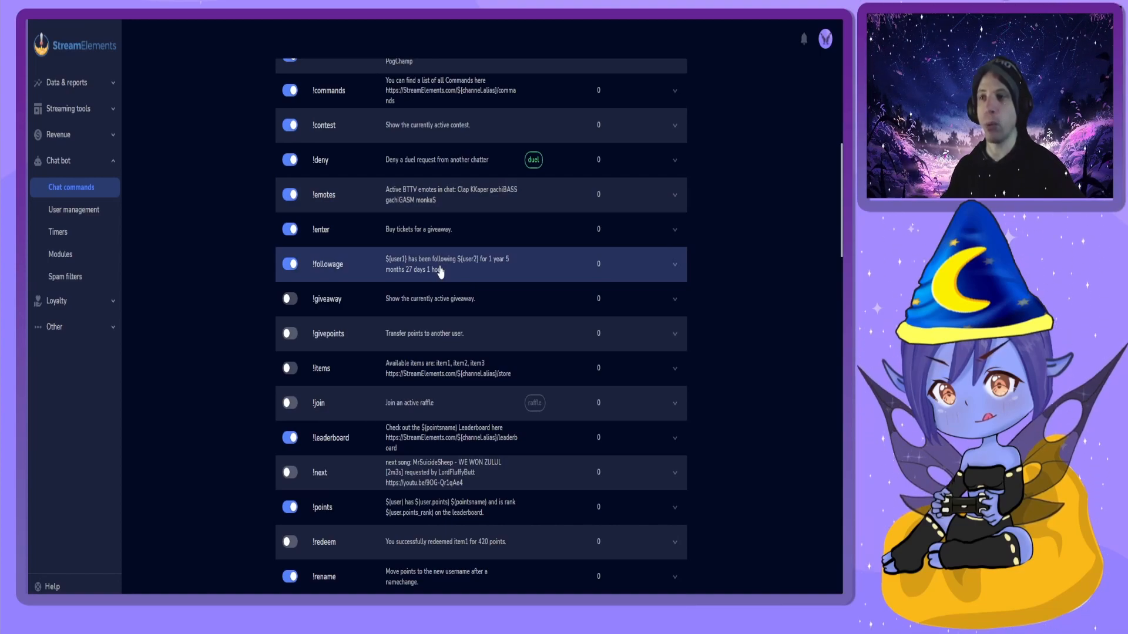
scroll(440, 270, up, 3)
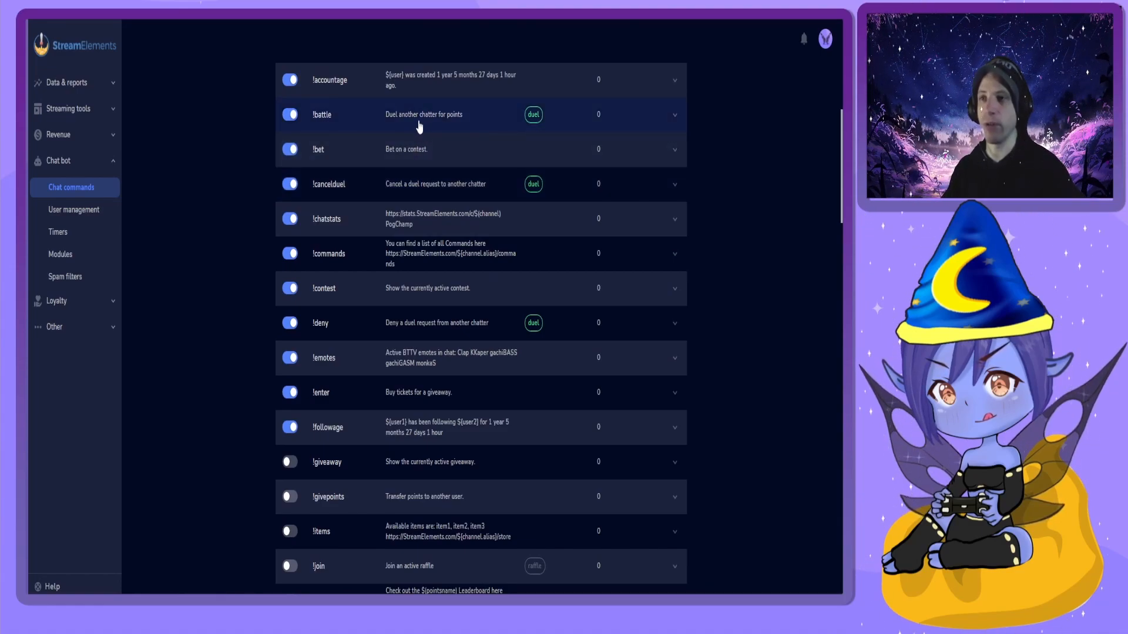
scroll(419, 127, up, 2)
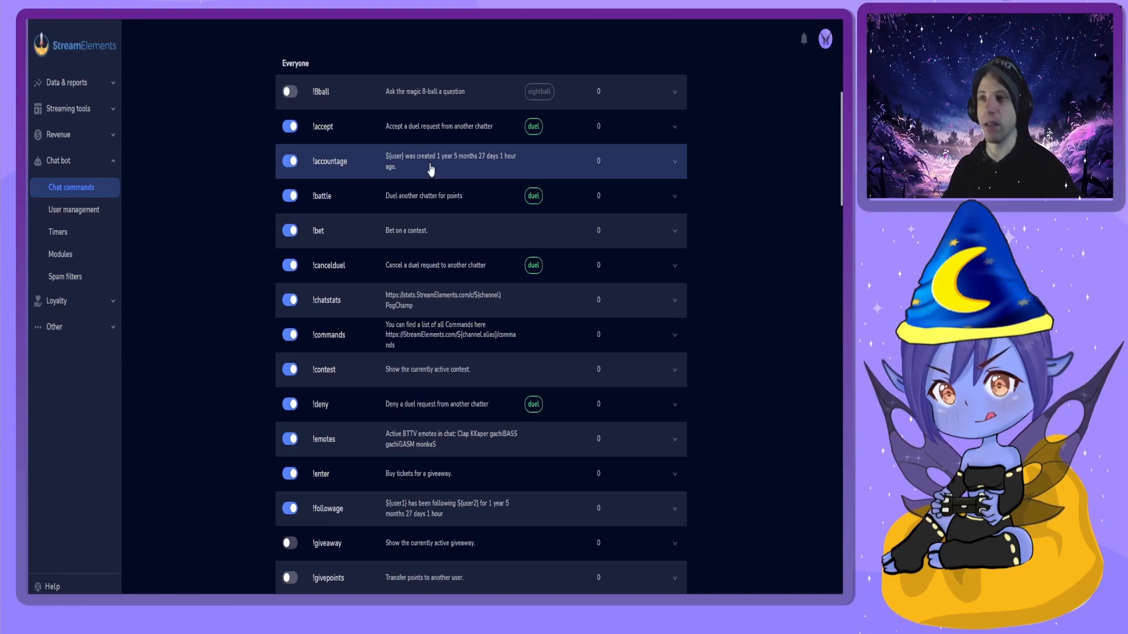
scroll(430, 169, up, 1)
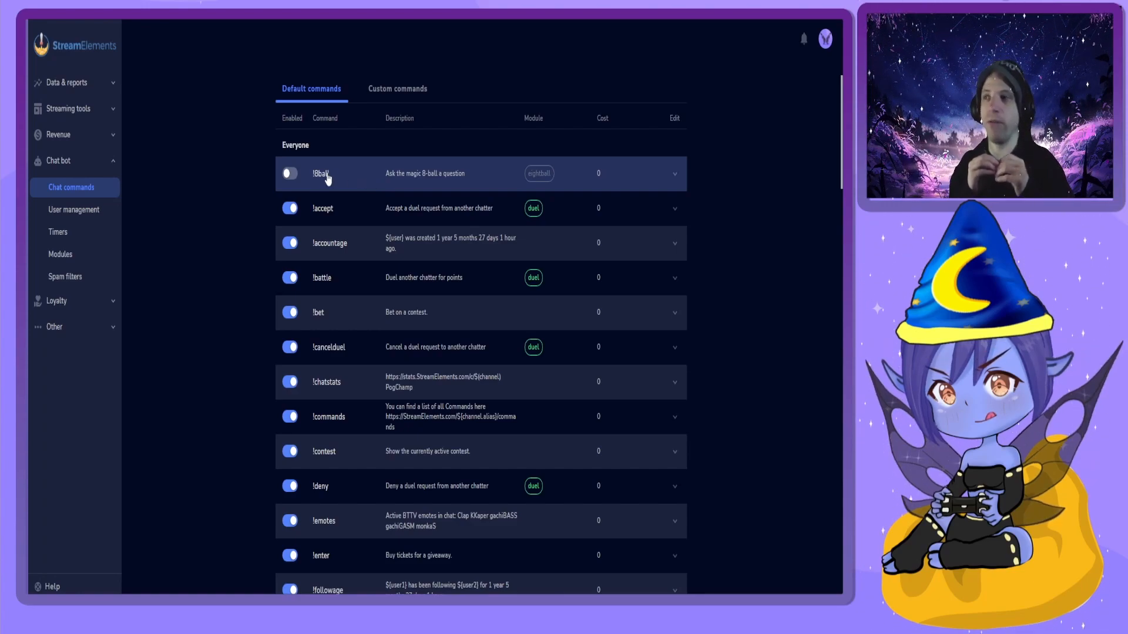
scroll(328, 178, up, 2)
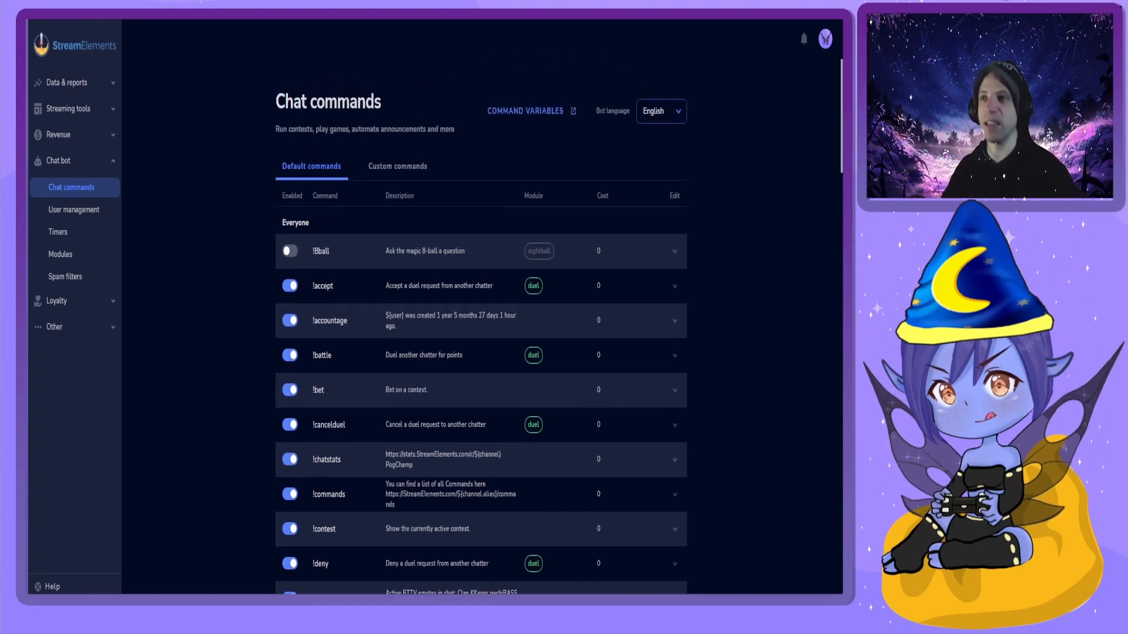
Step: Show the custom commands and examine their responses, cooldowns and access levels down to the !raid and !clips entries
click(389, 174)
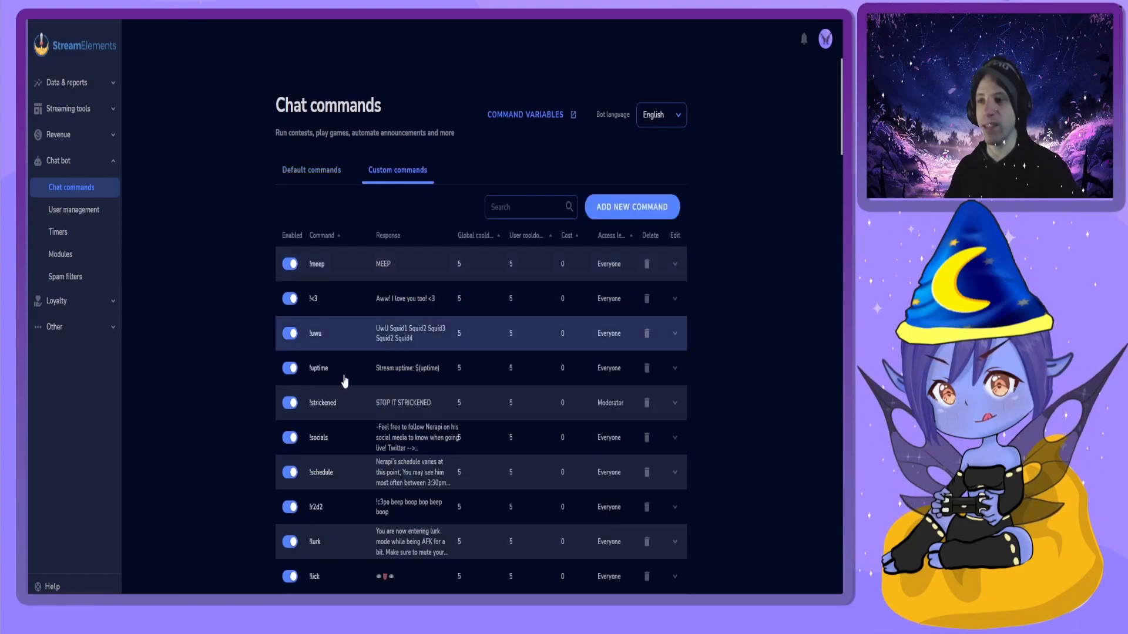
scroll(347, 435, down, 6)
scroll(390, 412, down, 7)
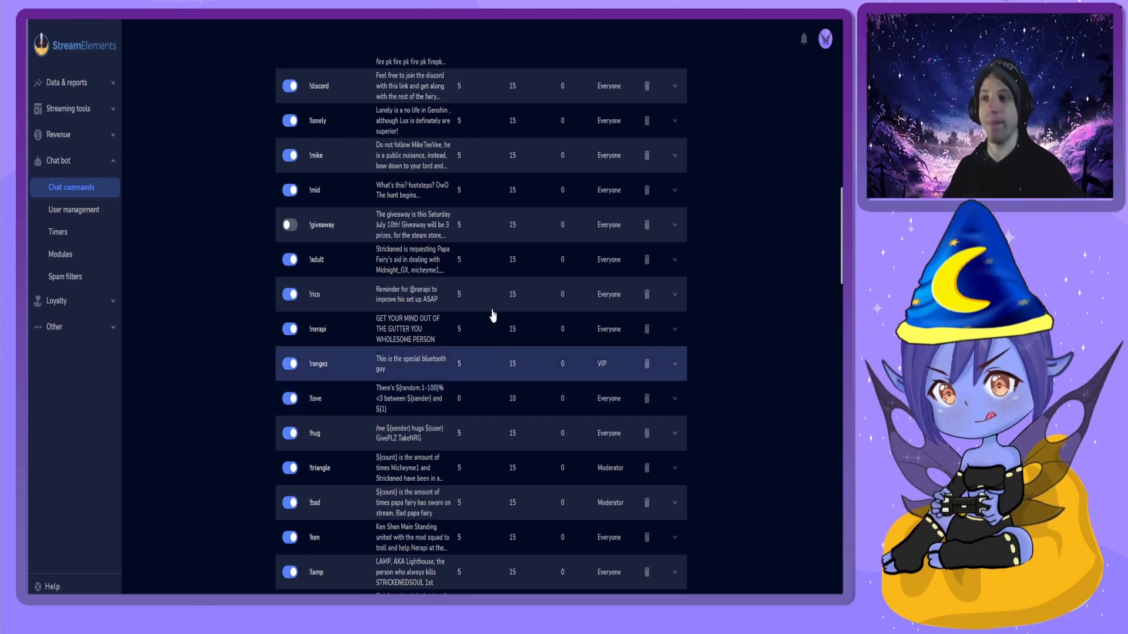
scroll(403, 433, down, 3)
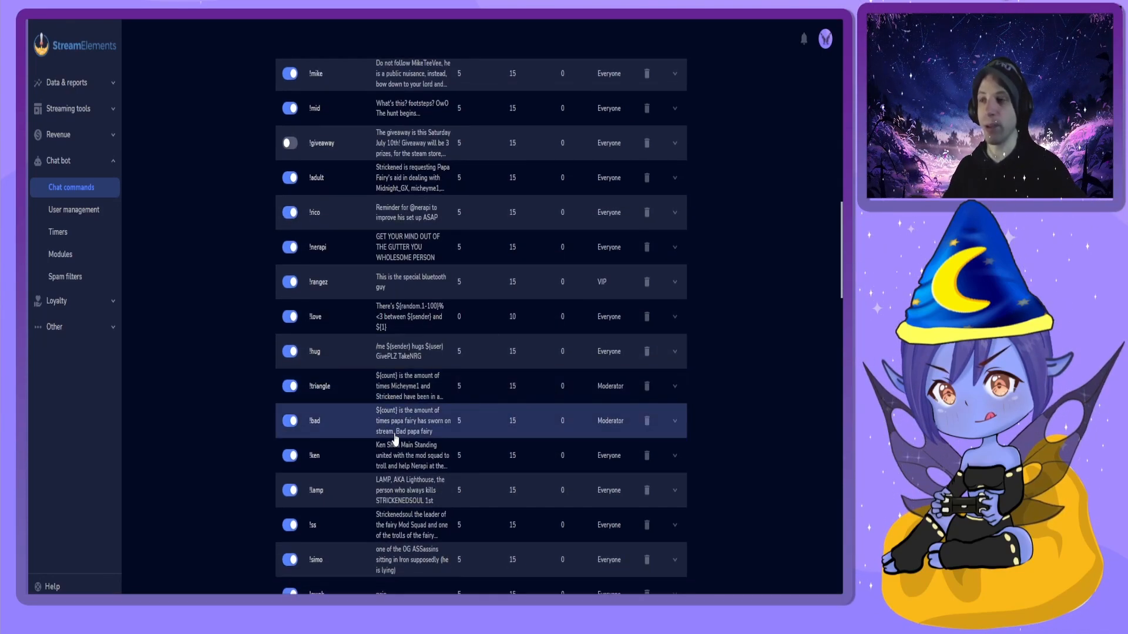
scroll(395, 439, down, 2)
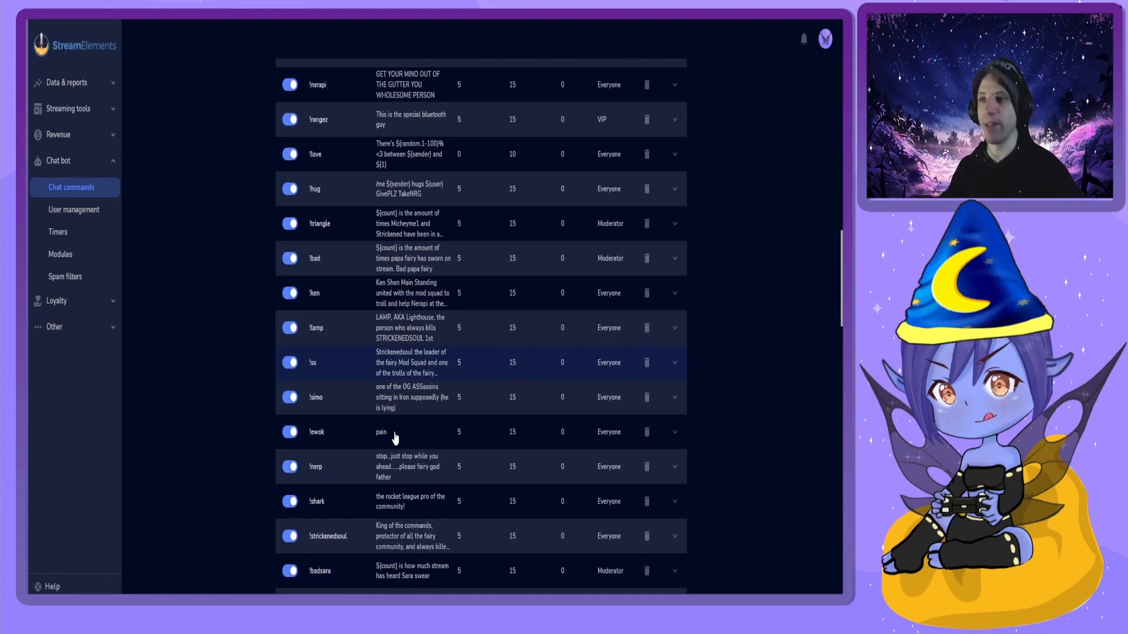
scroll(394, 432, down, 2)
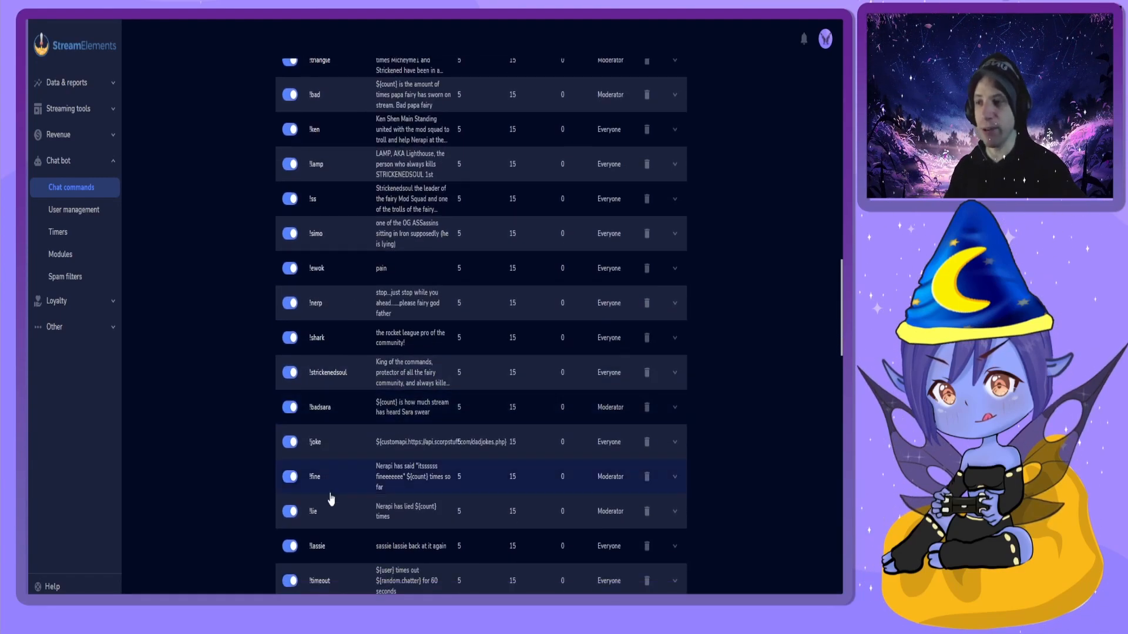
scroll(377, 486, down, 2)
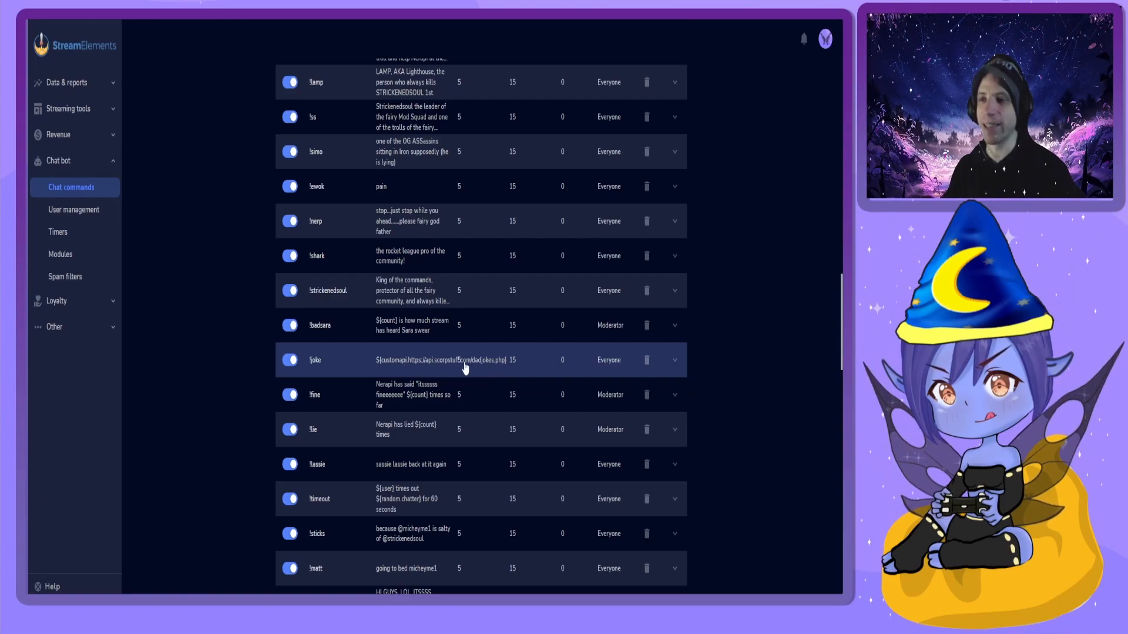
scroll(385, 420, down, 1)
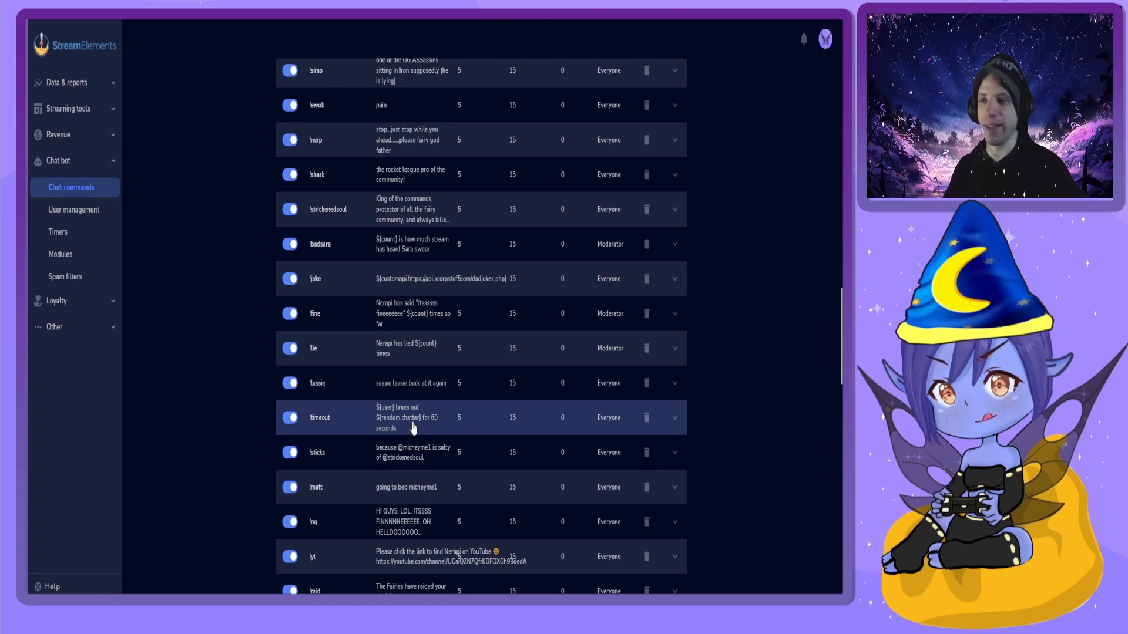
scroll(435, 449, down, 1)
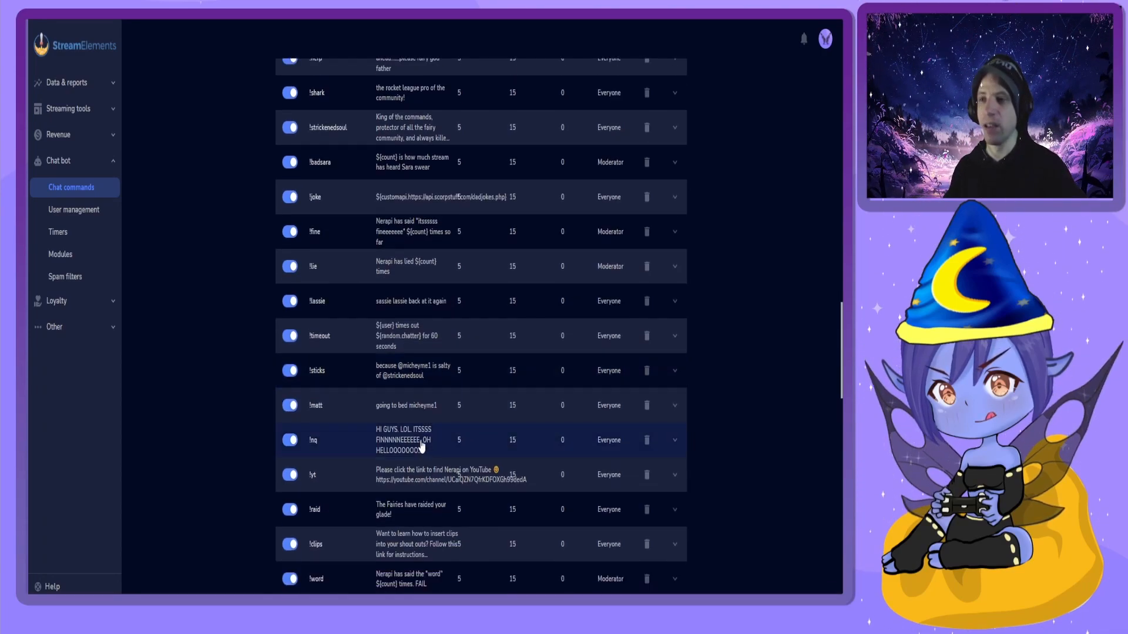
scroll(409, 435, down, 1)
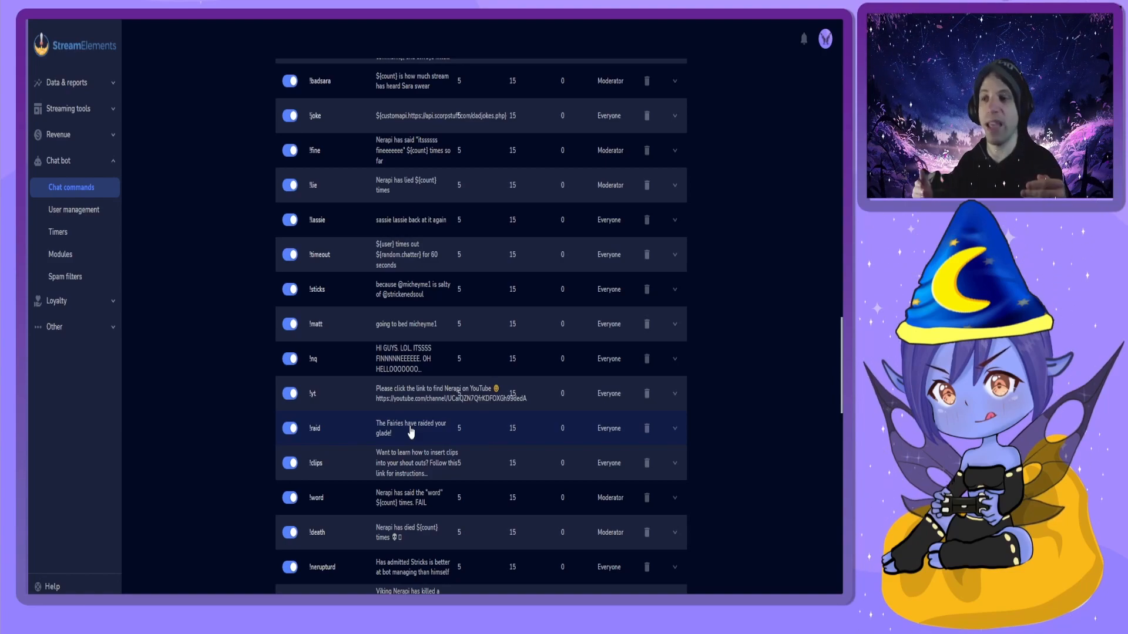
Step: Consult the Command Variables reference for chat commands and timers, and return to the custom commands list
scroll(413, 427, up, 20)
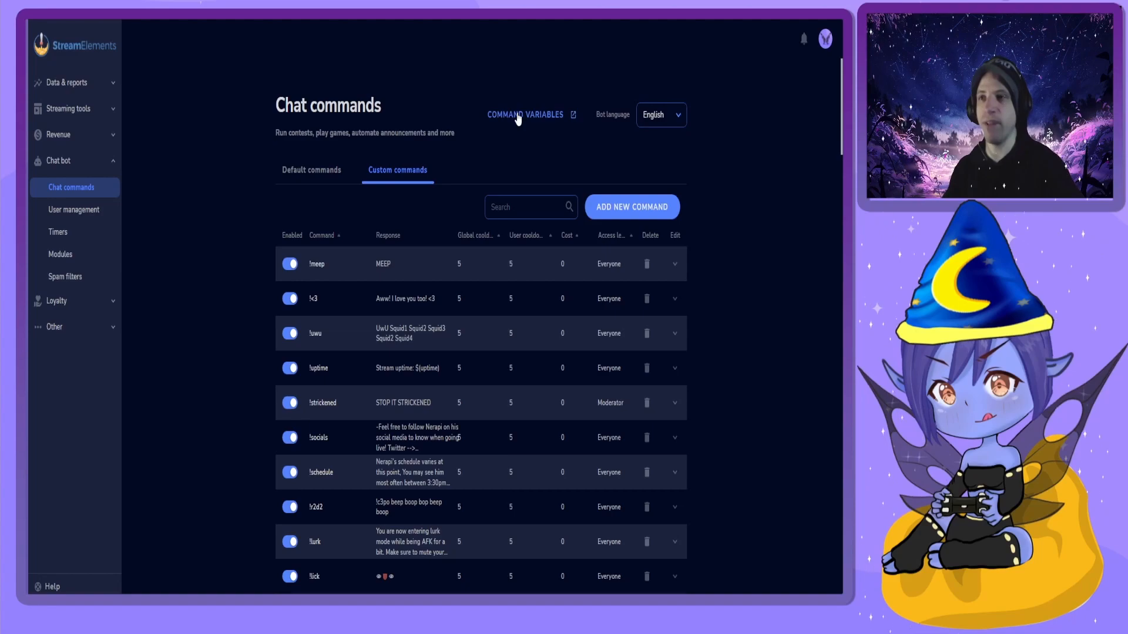
click(517, 118)
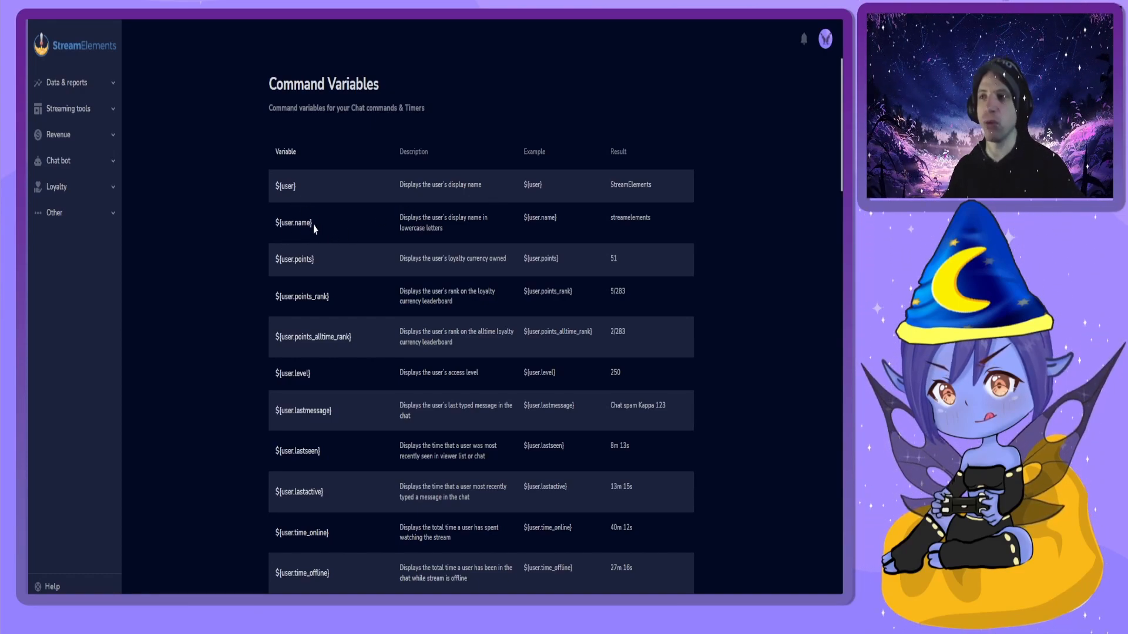
click(294, 20)
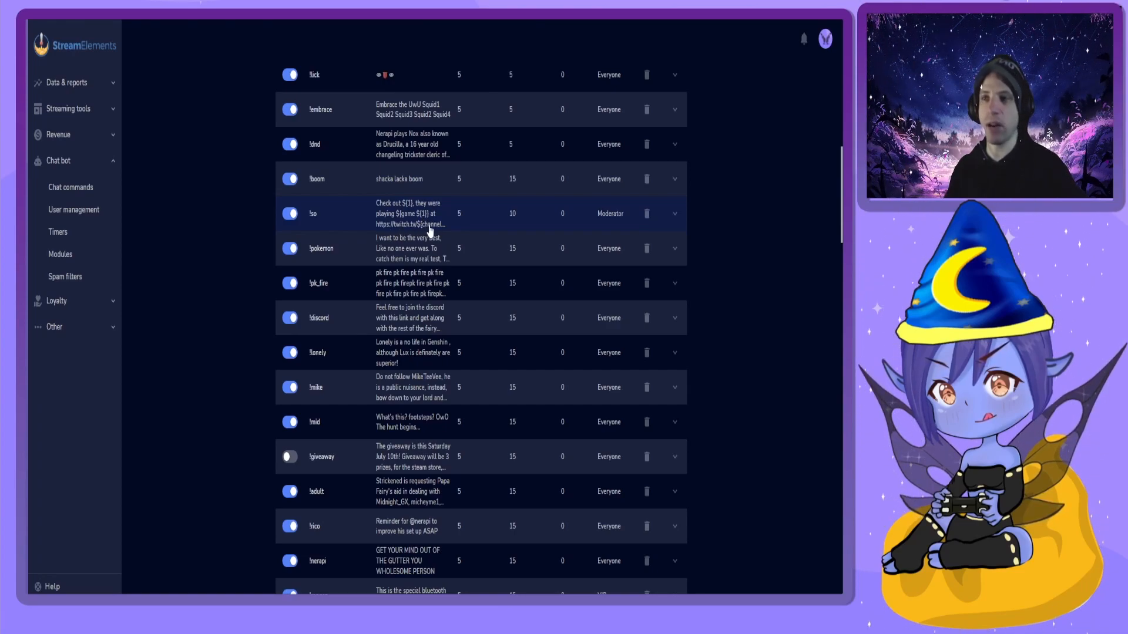
Step: Open the custom !so command's settings and examine the game and channel variables in its response
click(430, 229)
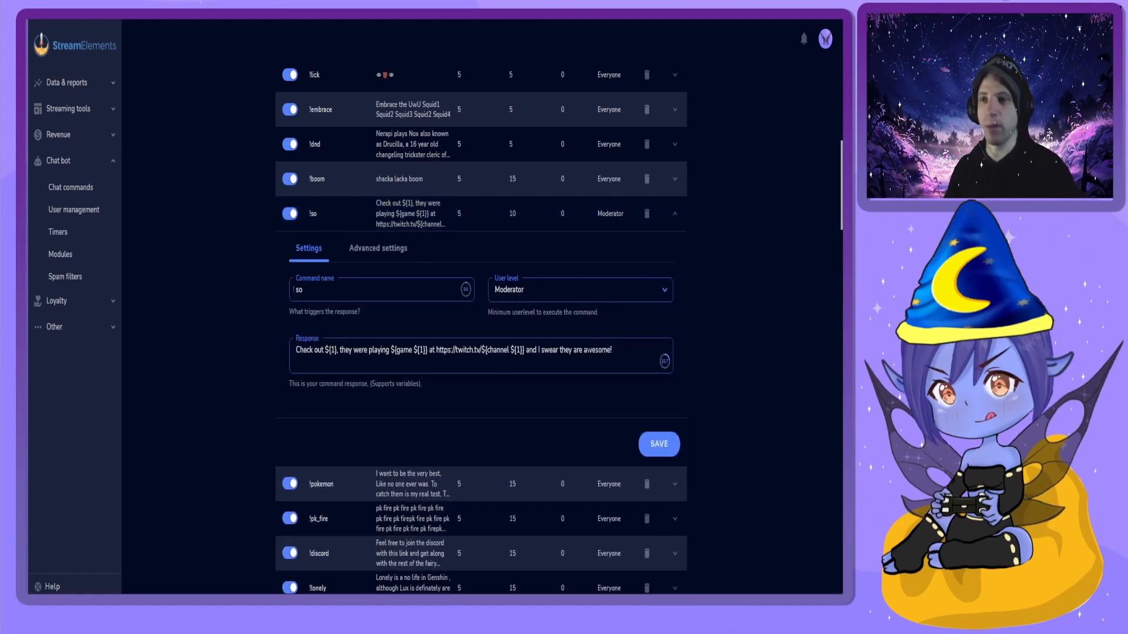
drag(295, 350, 613, 350)
click(306, 384)
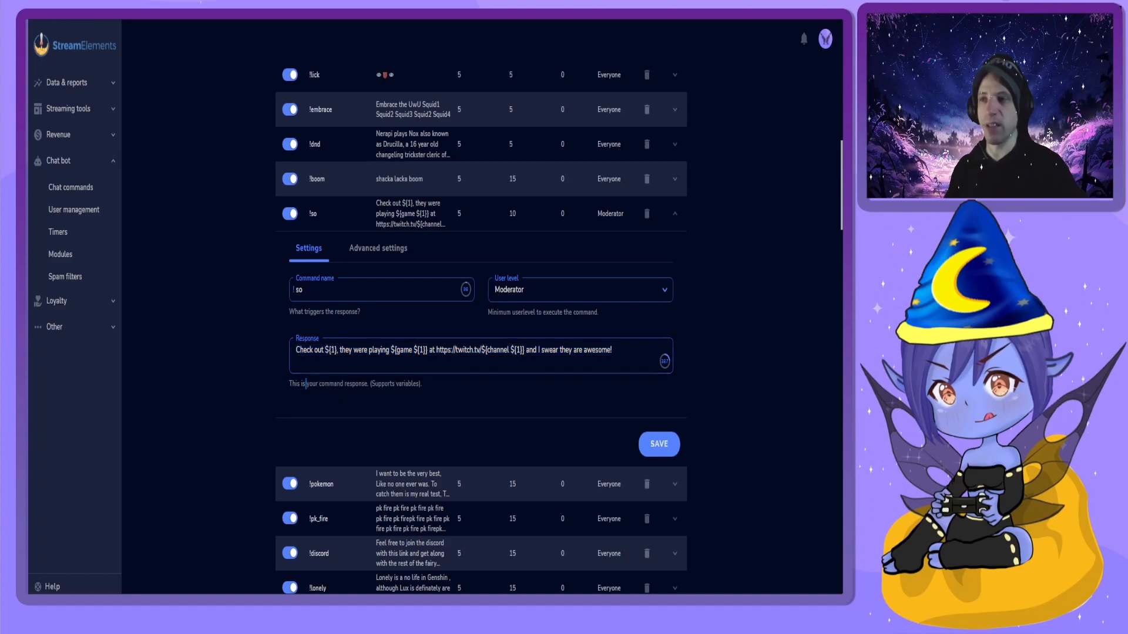
click(412, 350)
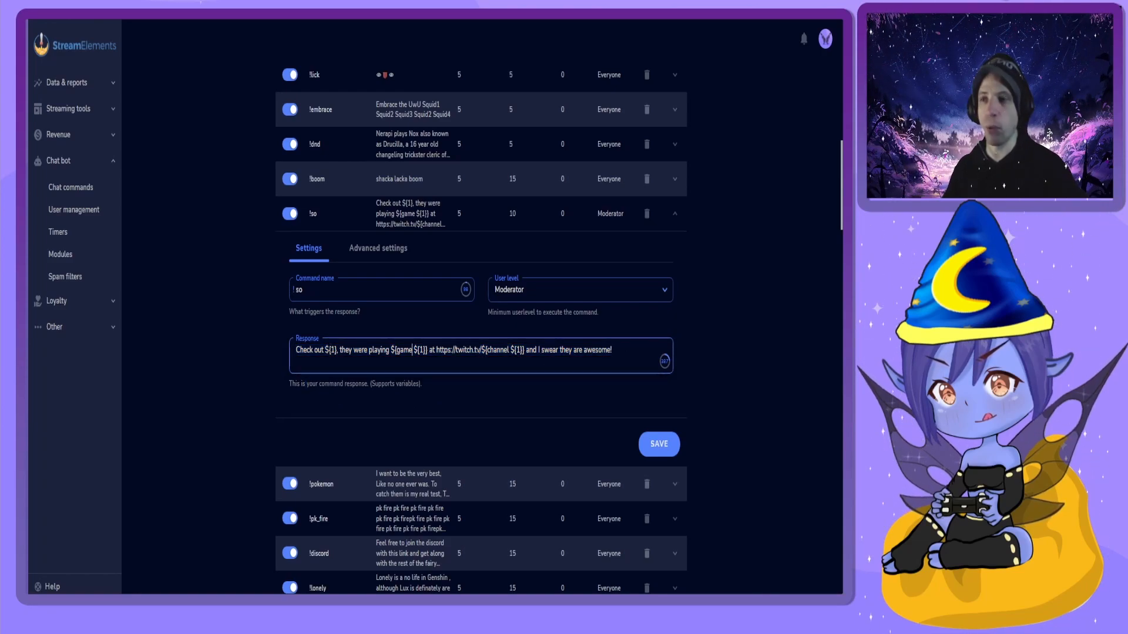
click(507, 350)
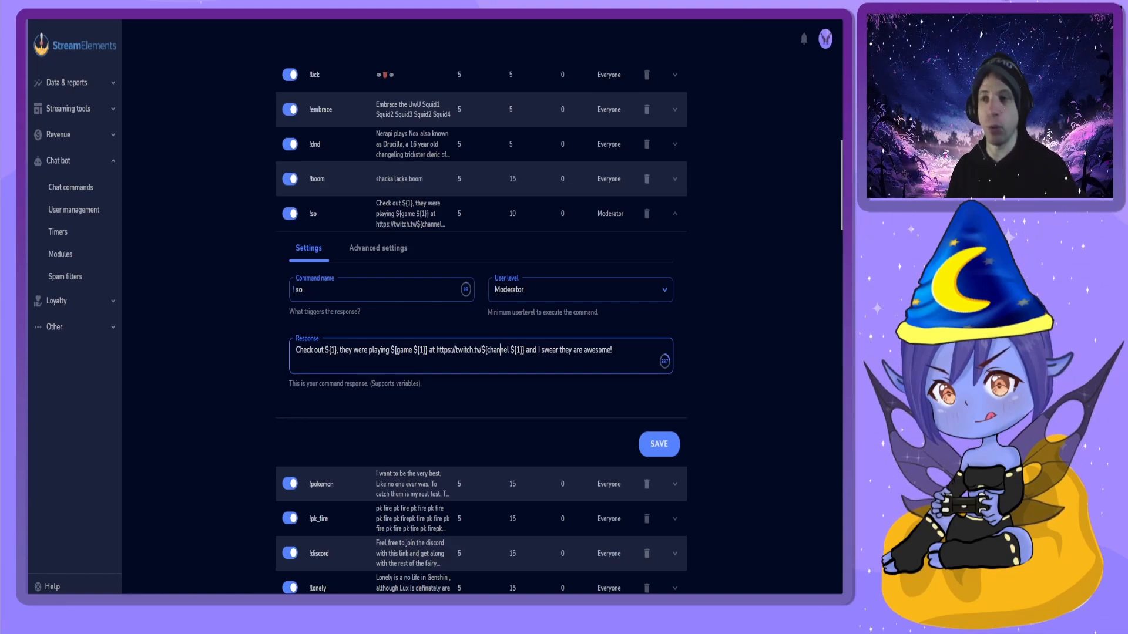
Step: Examine the !so command's user level options, keep Moderator selected, and close its settings to return to the custom commands list
click(500, 351)
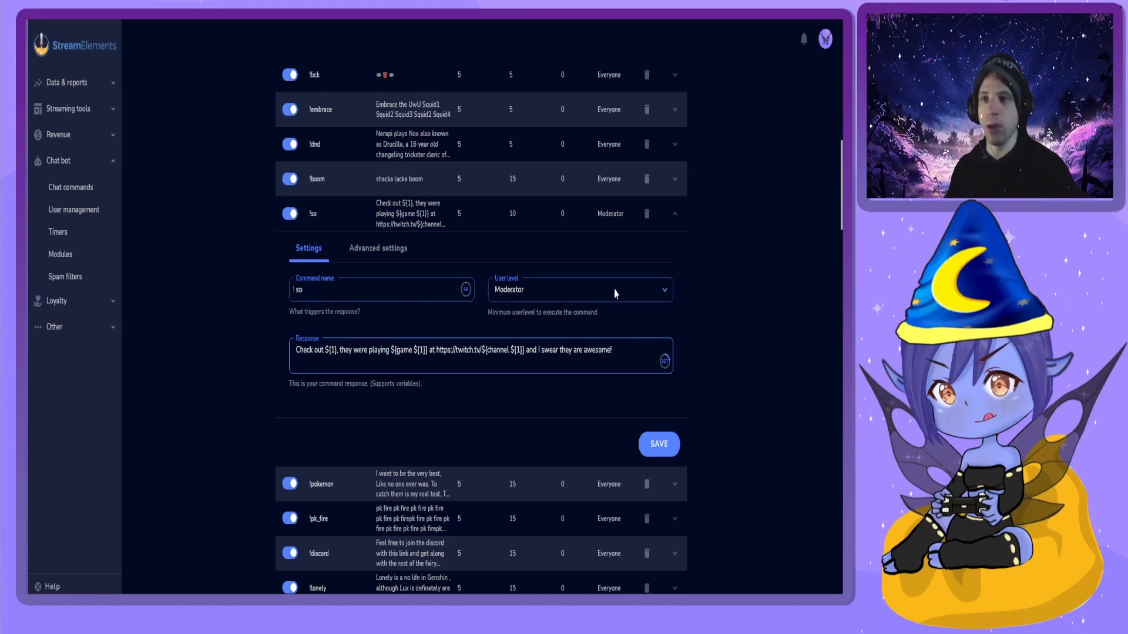
click(585, 294)
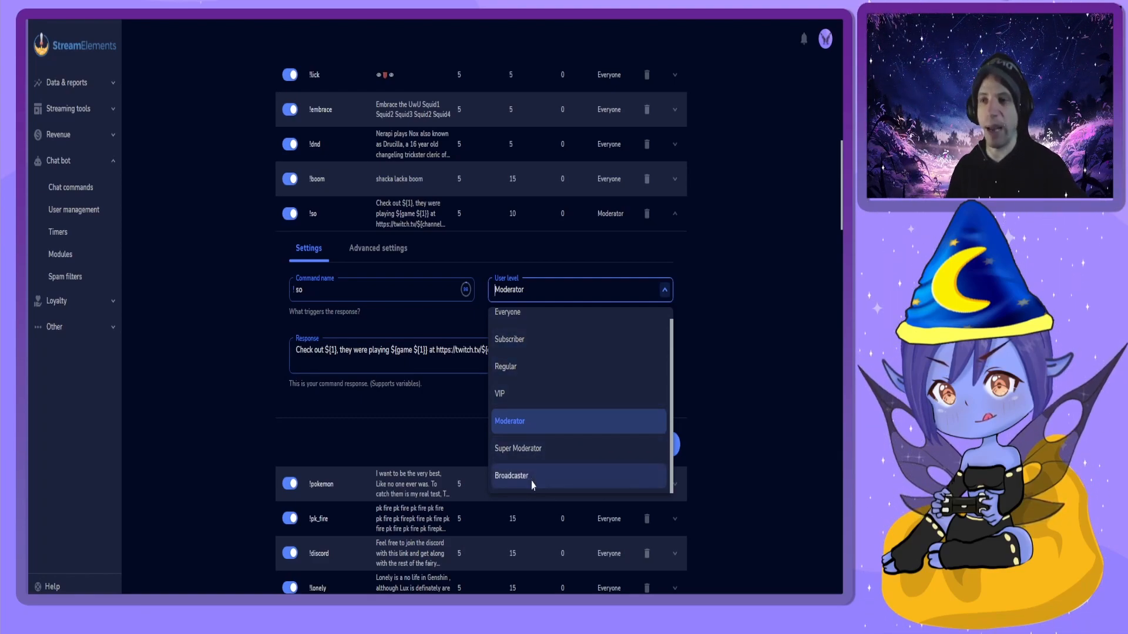
click(533, 427)
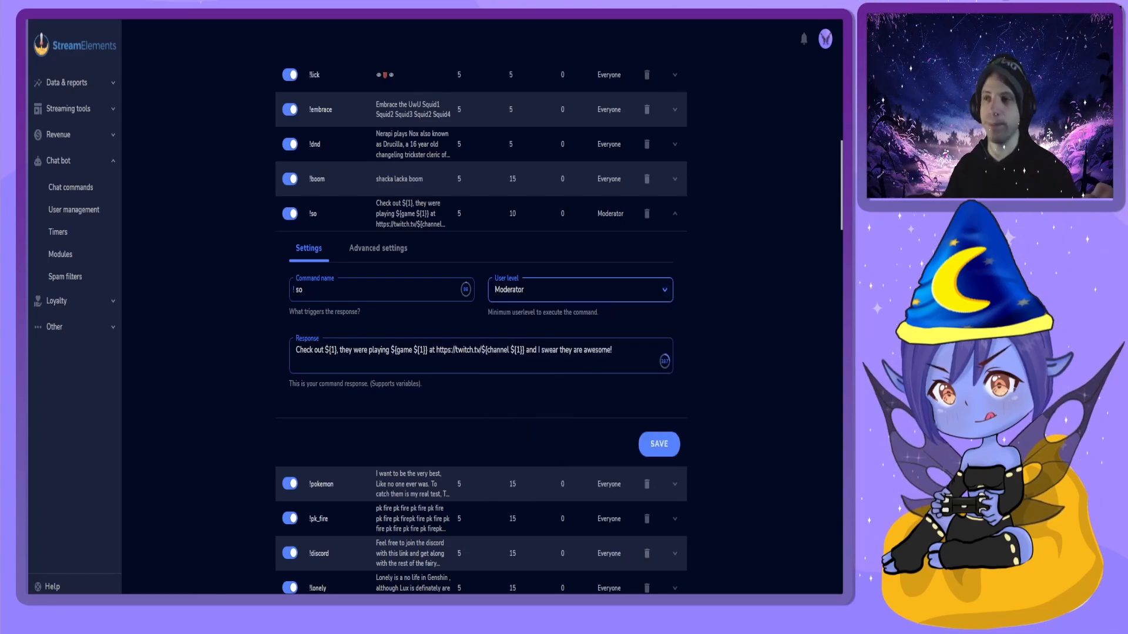
click(467, 229)
scroll(509, 406, up, 9)
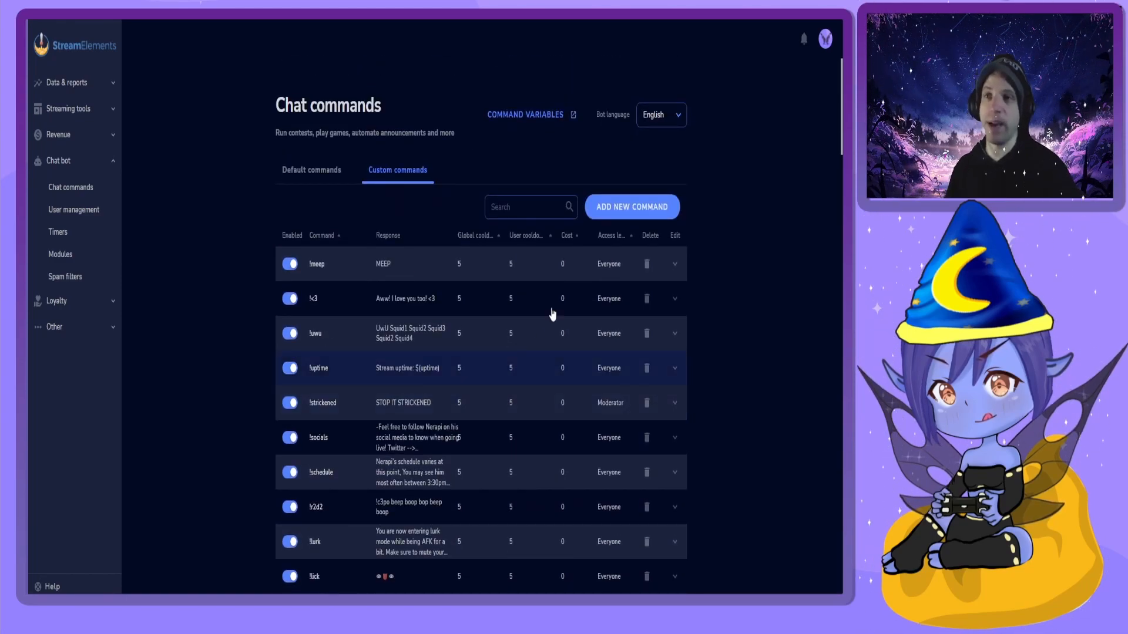
Step: Create and activate a custom command named Test with user level VIP and the response "This is a test for a command."
click(649, 207)
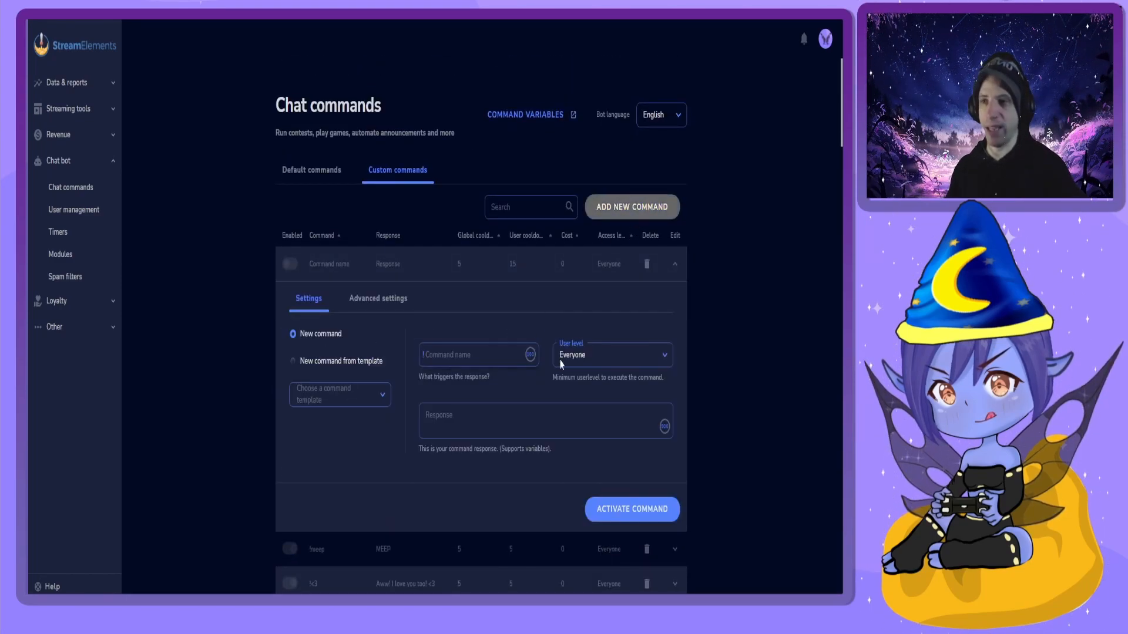
click(588, 363)
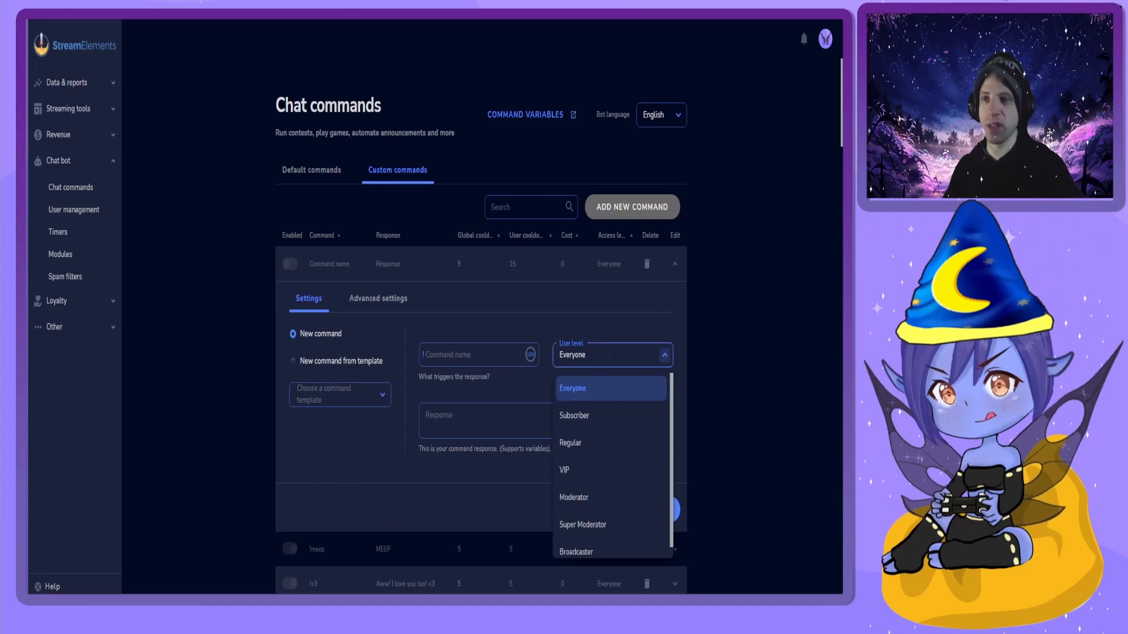
click(588, 473)
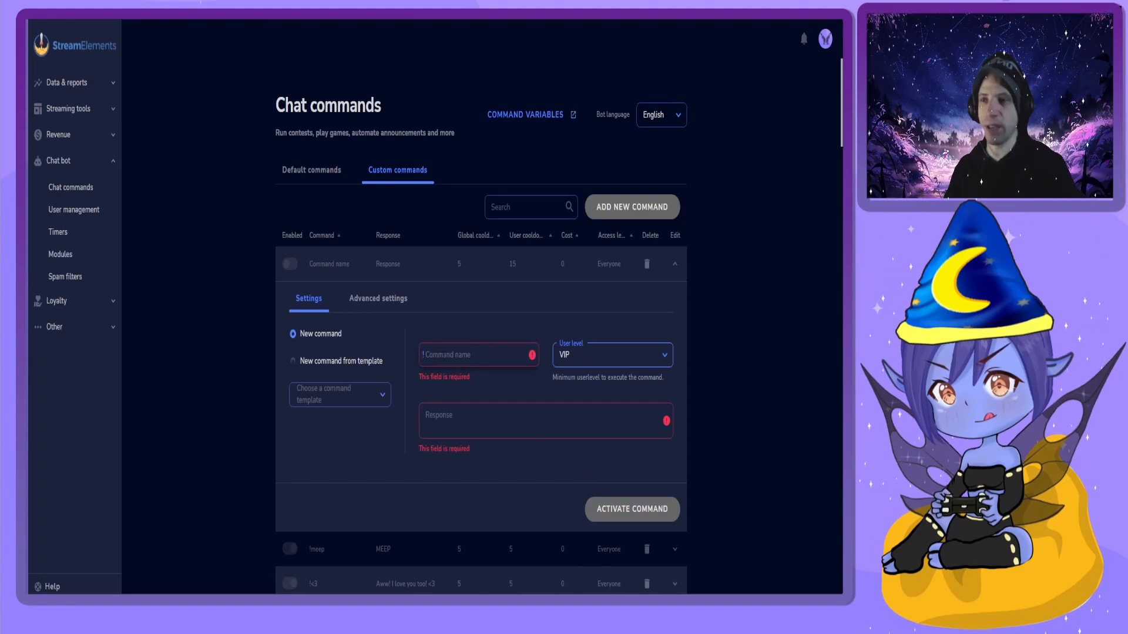
click(444, 356)
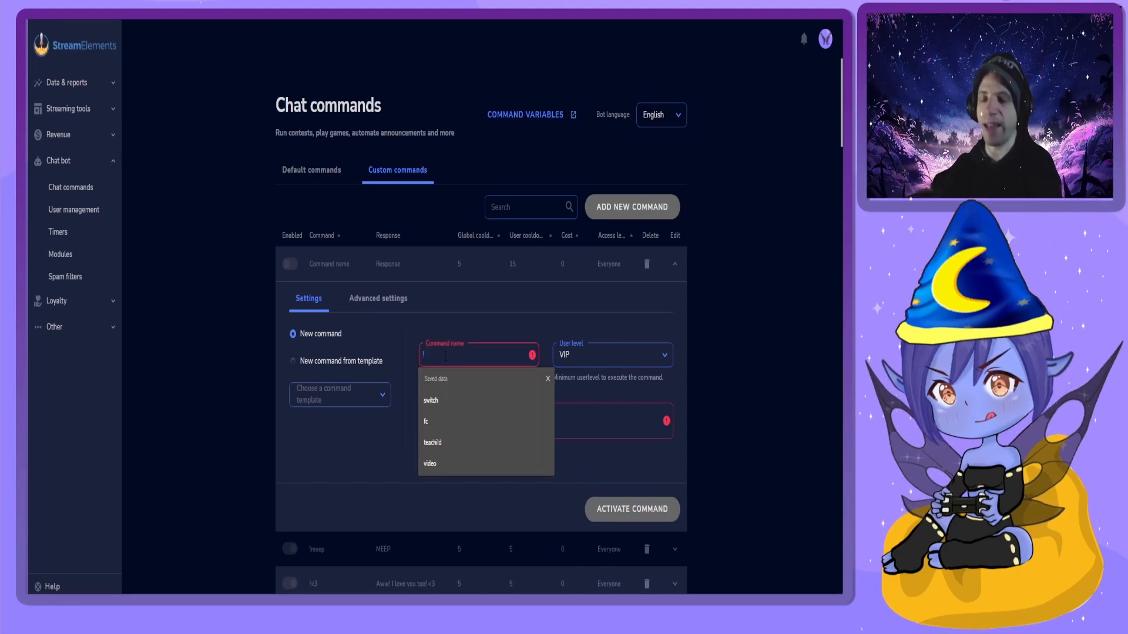
text(Test)
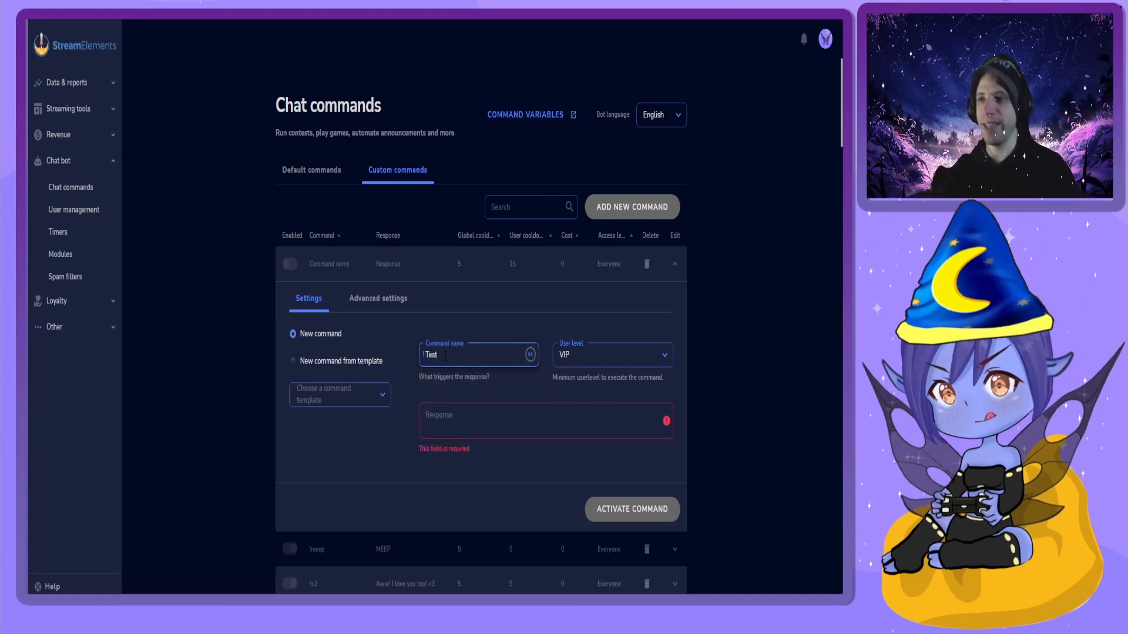
click(470, 427)
text(Th)
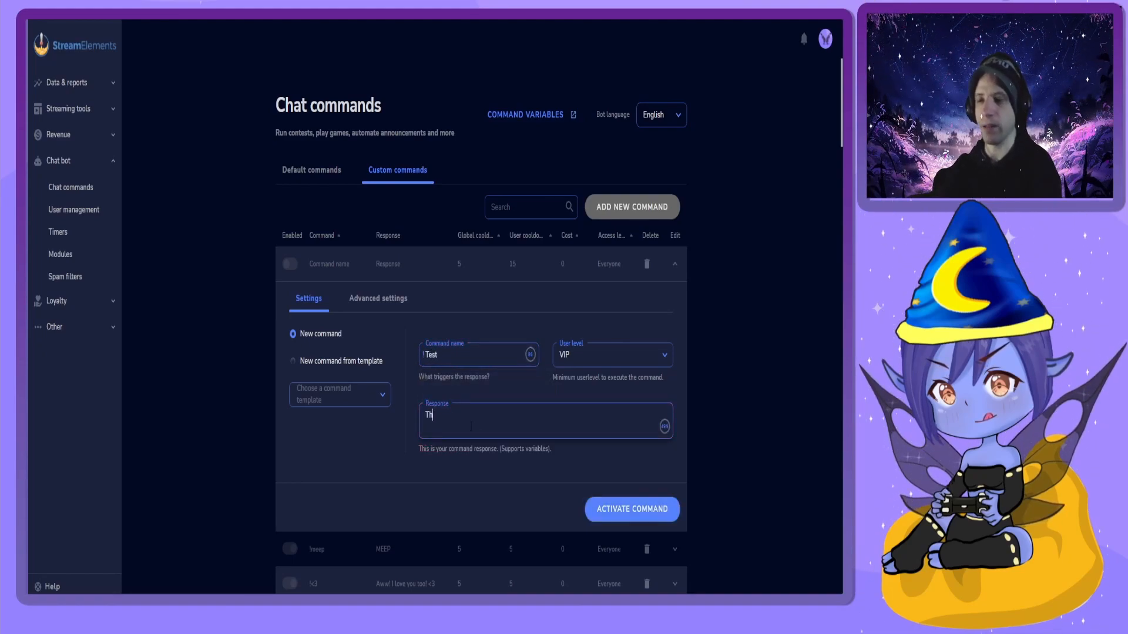
text(is is a test for a command.)
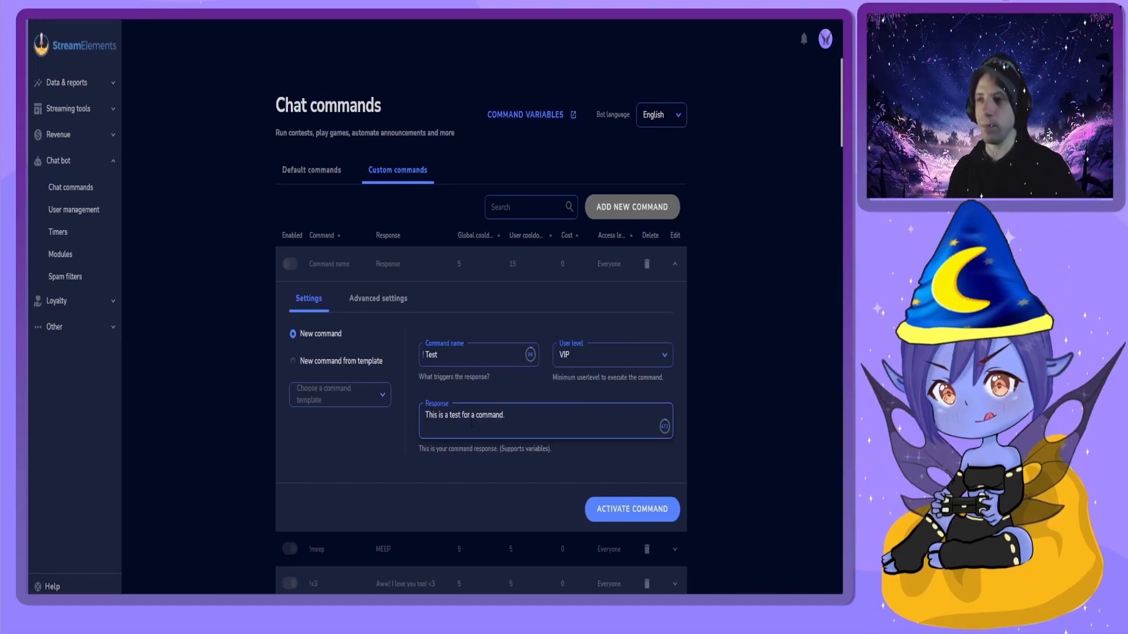
click(632, 508)
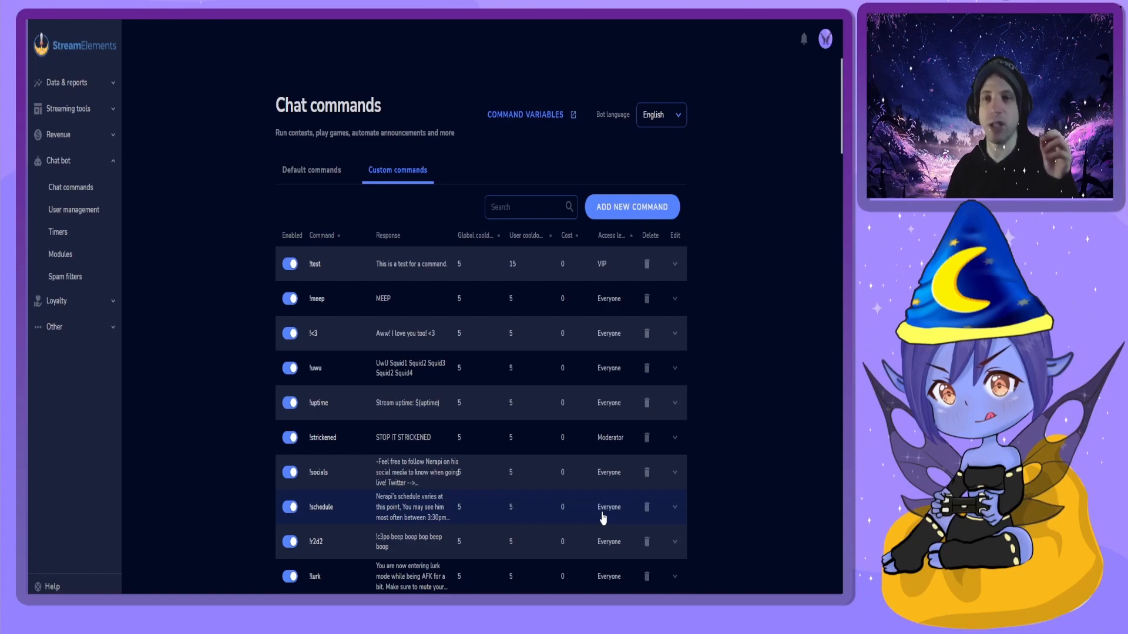
Step: Open the !test command's settings and delete the command
click(510, 262)
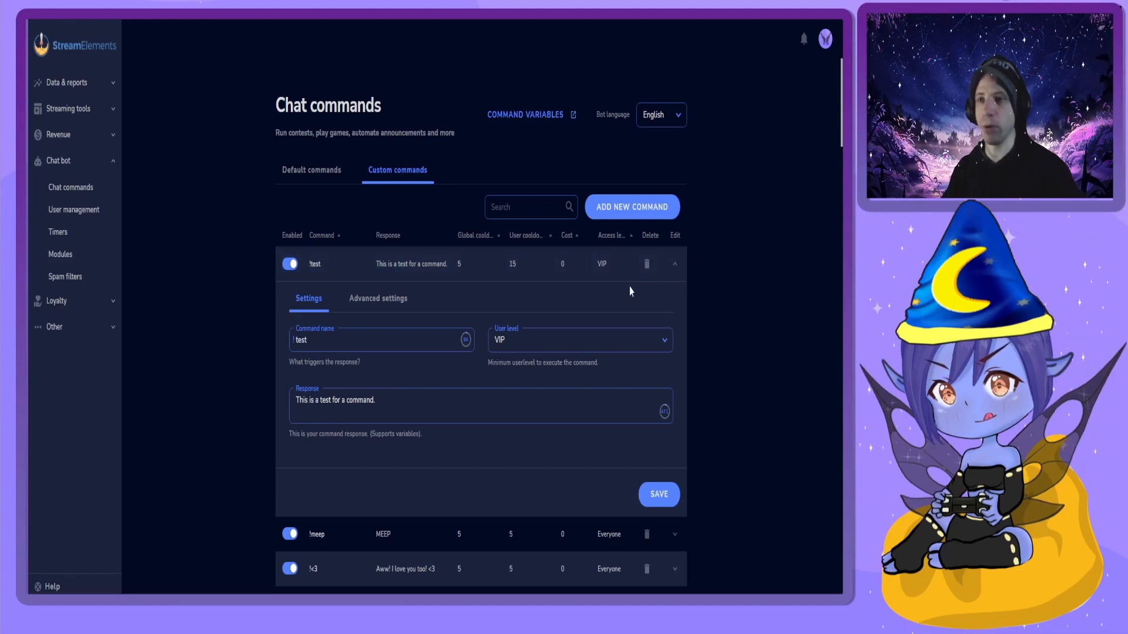
click(646, 266)
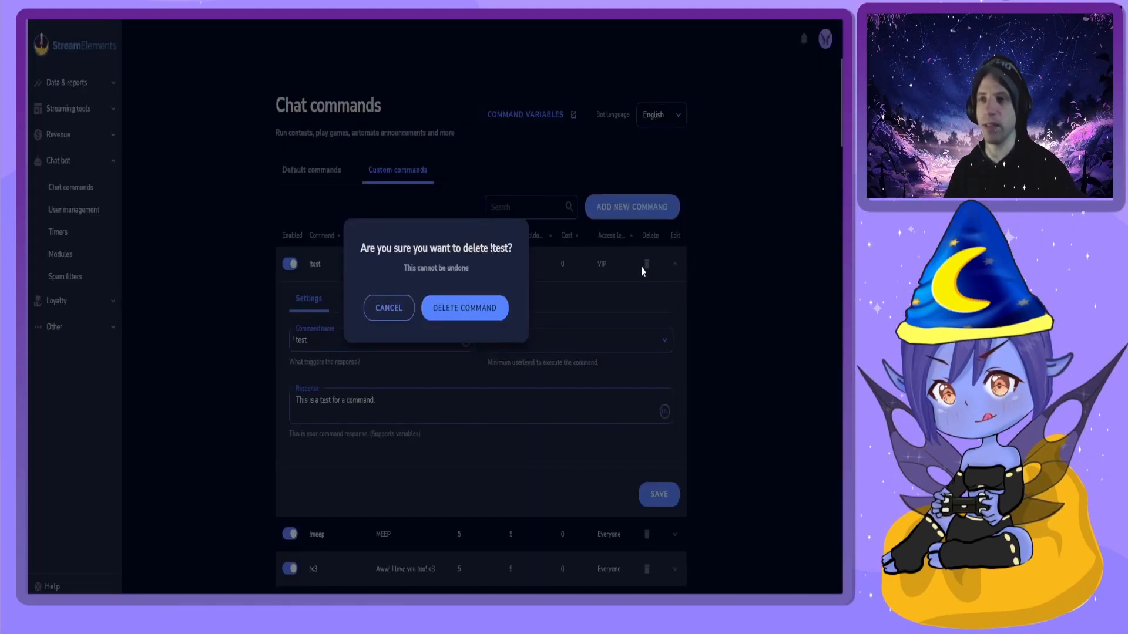
click(498, 311)
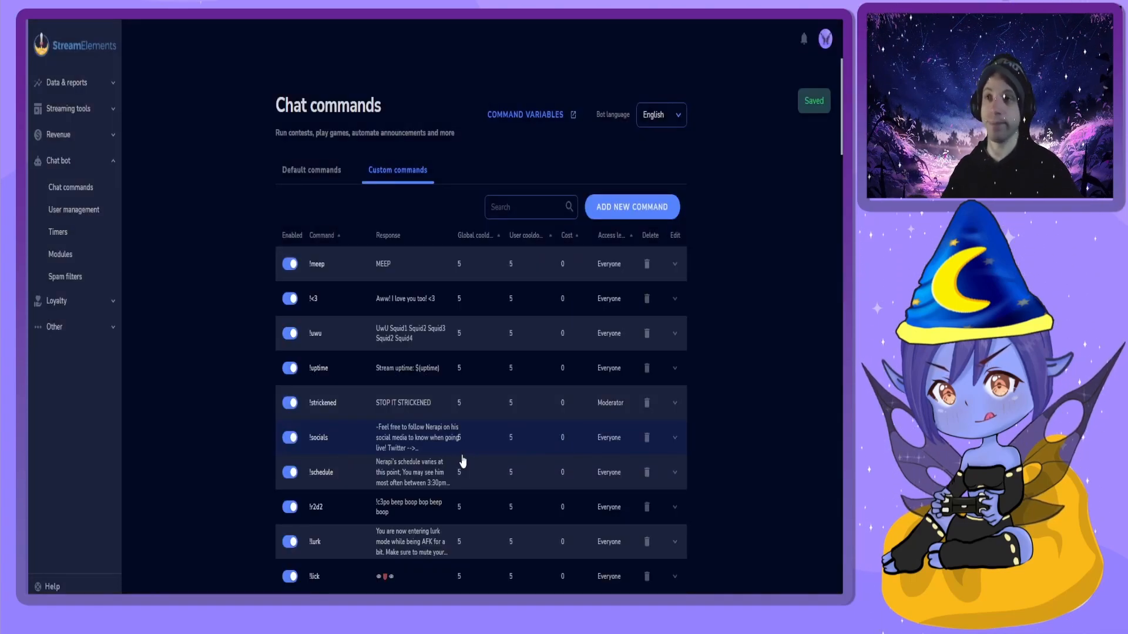
Step: Review the bot's user management list of permission levels down to the last VIP entry and back up
click(77, 211)
scroll(248, 309, down, 15)
scroll(248, 312, down, 20)
scroll(248, 312, down, 6)
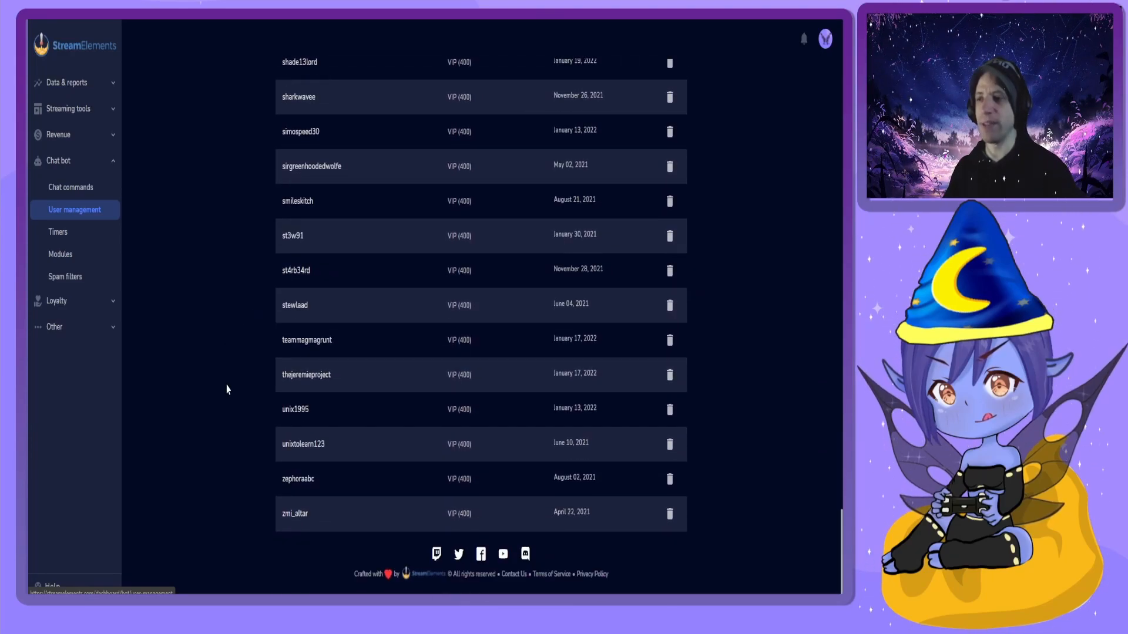
scroll(229, 385, up, 20)
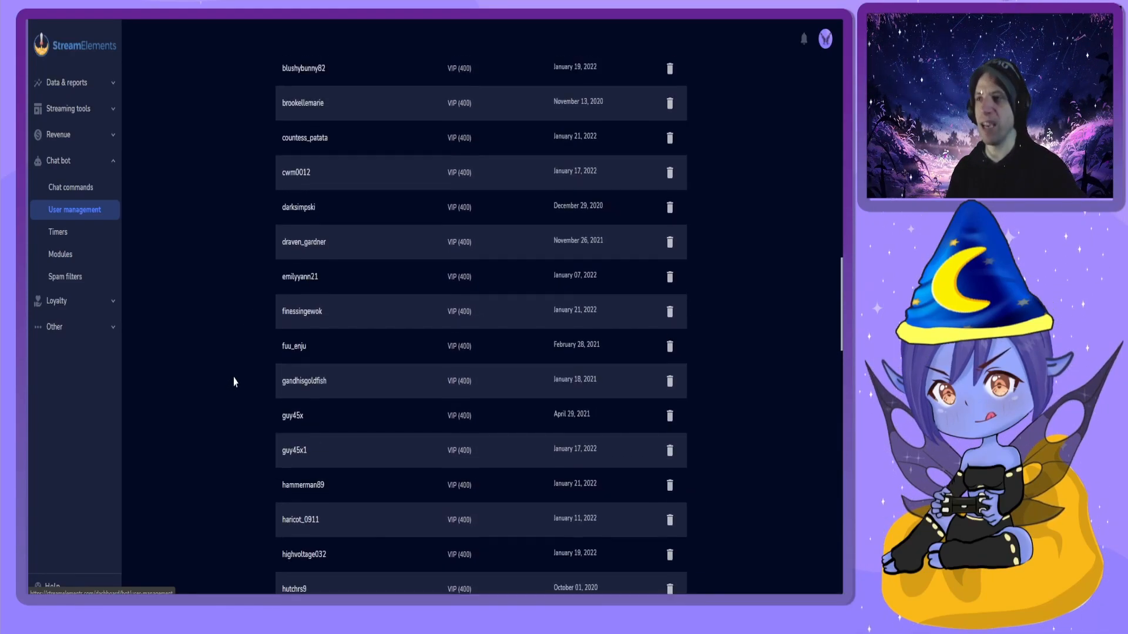
scroll(234, 381, up, 20)
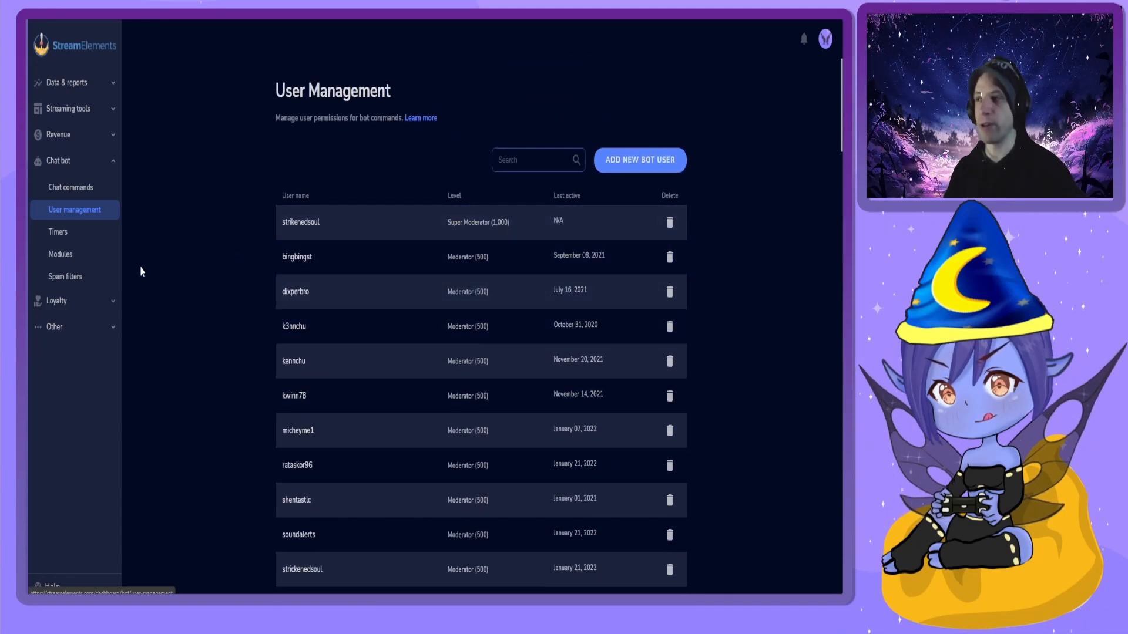
Step: Show the bot timers and examine the Twitter, Discord! and CC timers' messages and intervals, closing each one
click(81, 243)
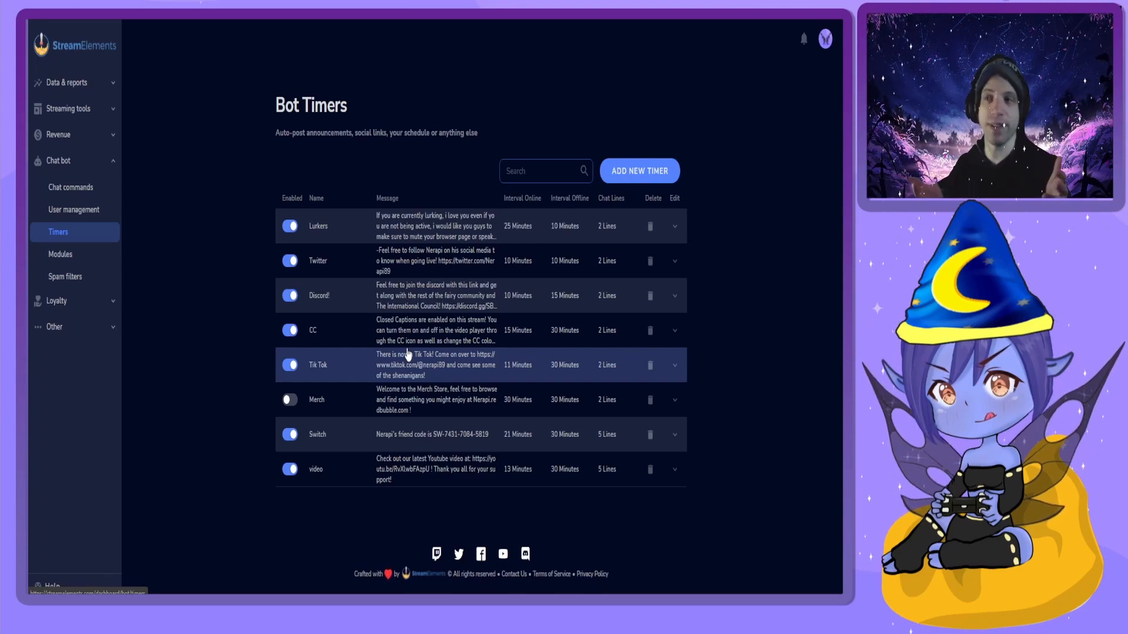
click(414, 274)
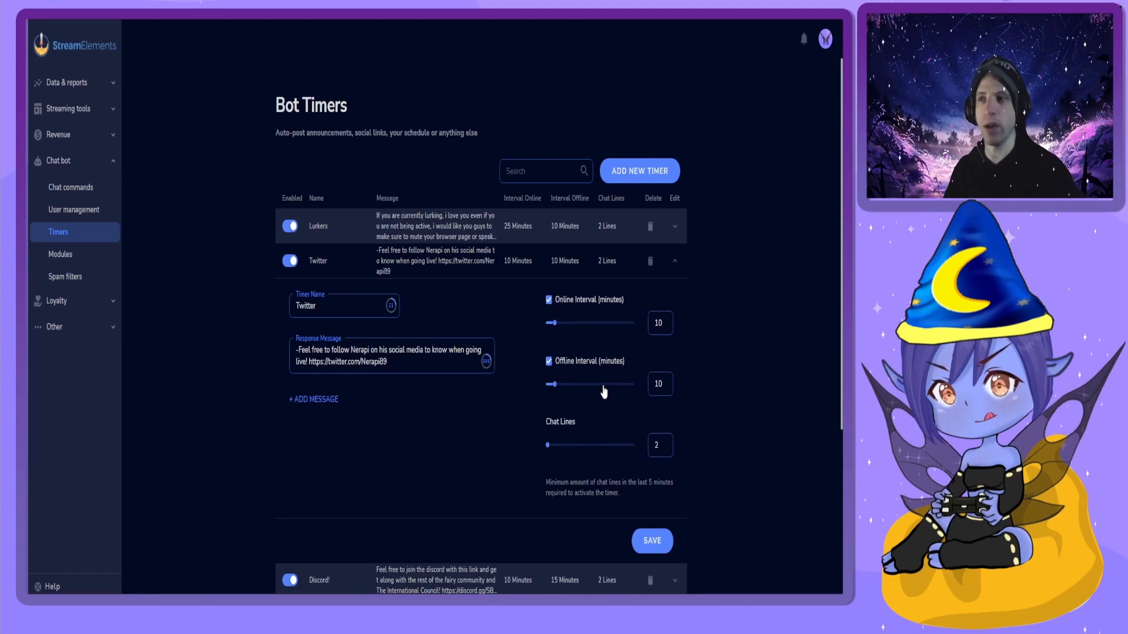
click(448, 265)
click(430, 302)
click(430, 300)
click(407, 337)
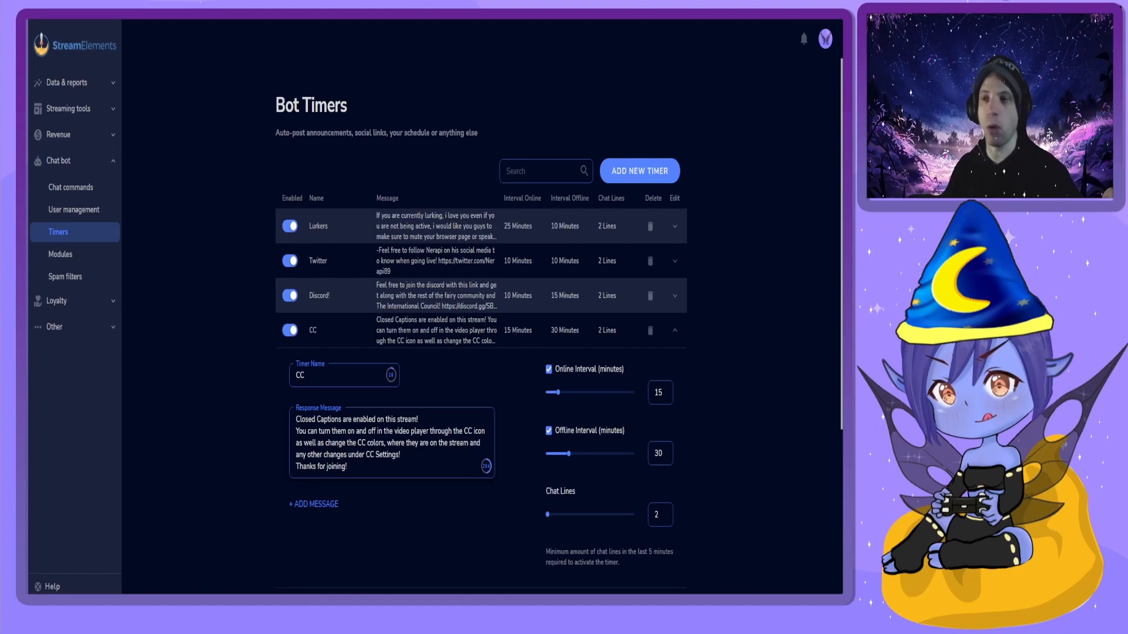
click(419, 346)
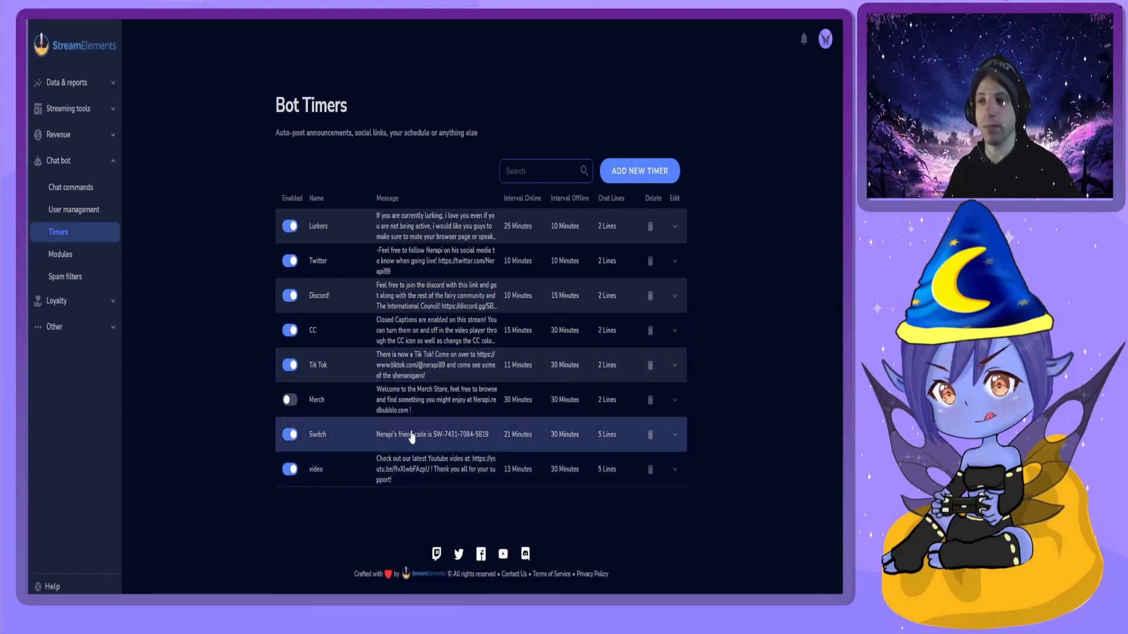
Step: Examine the response messages and intervals of the Switch and video timers, closing each one
click(406, 439)
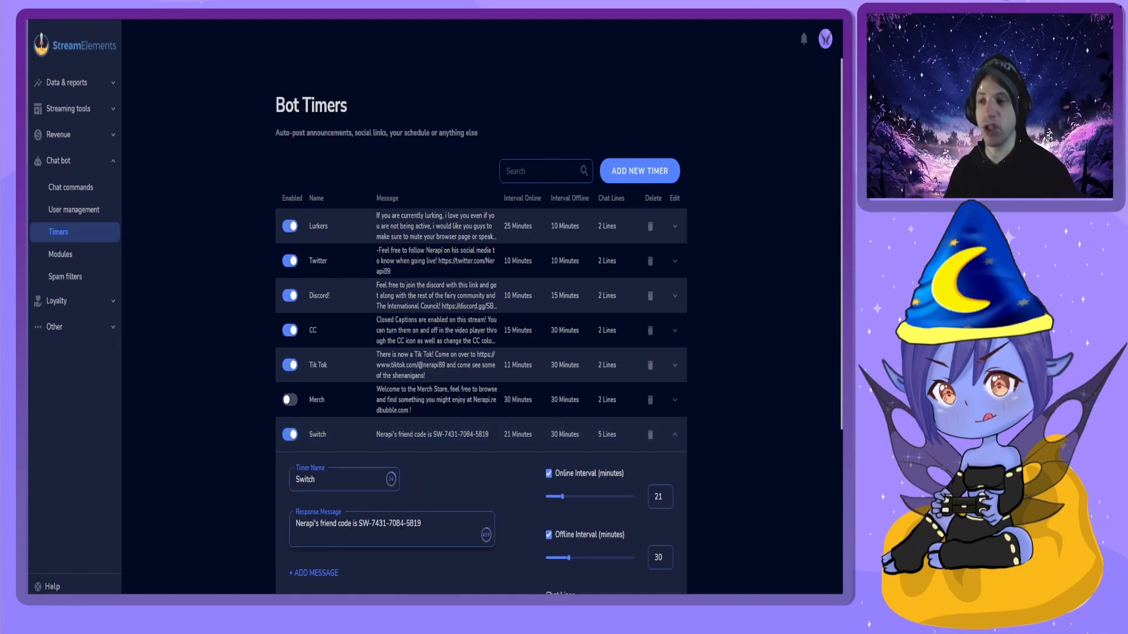
click(423, 433)
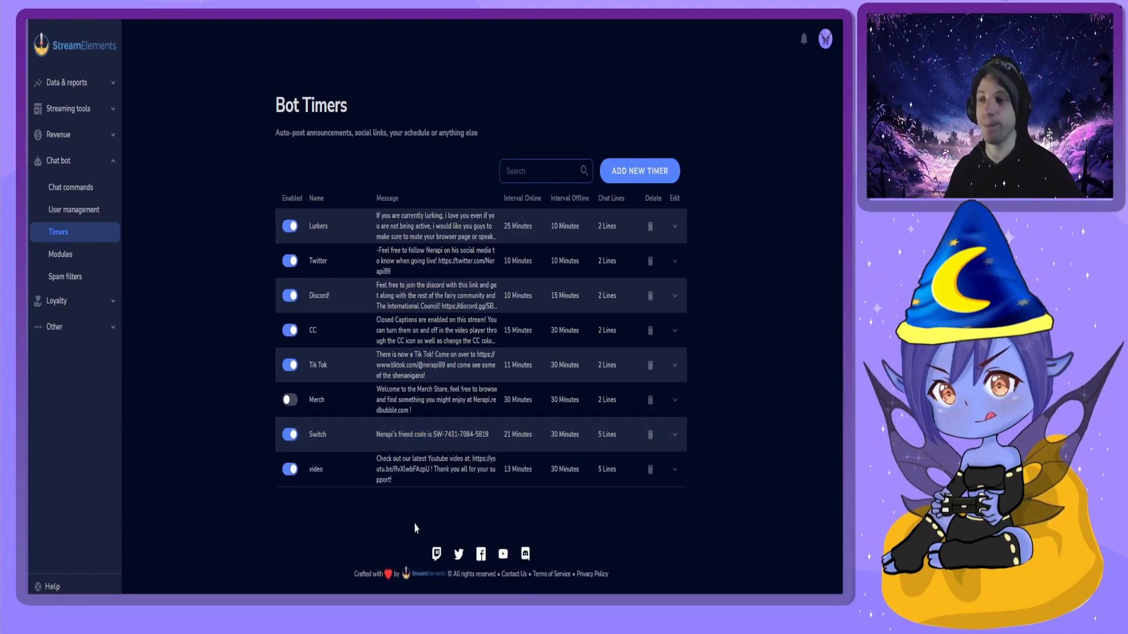
click(408, 473)
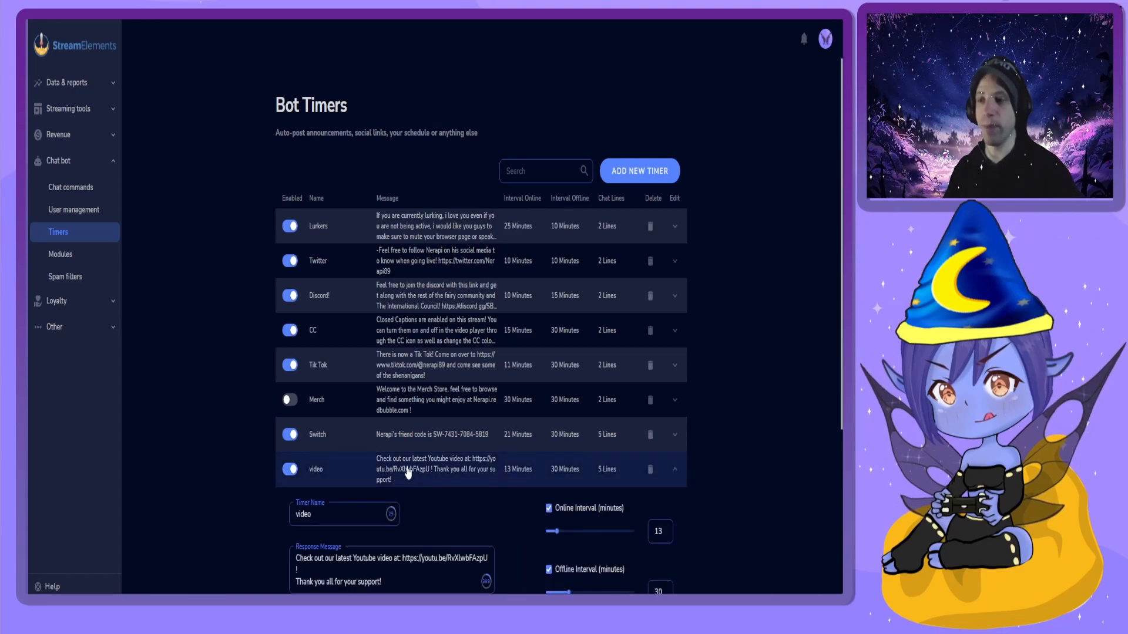
scroll(408, 473, down, 2)
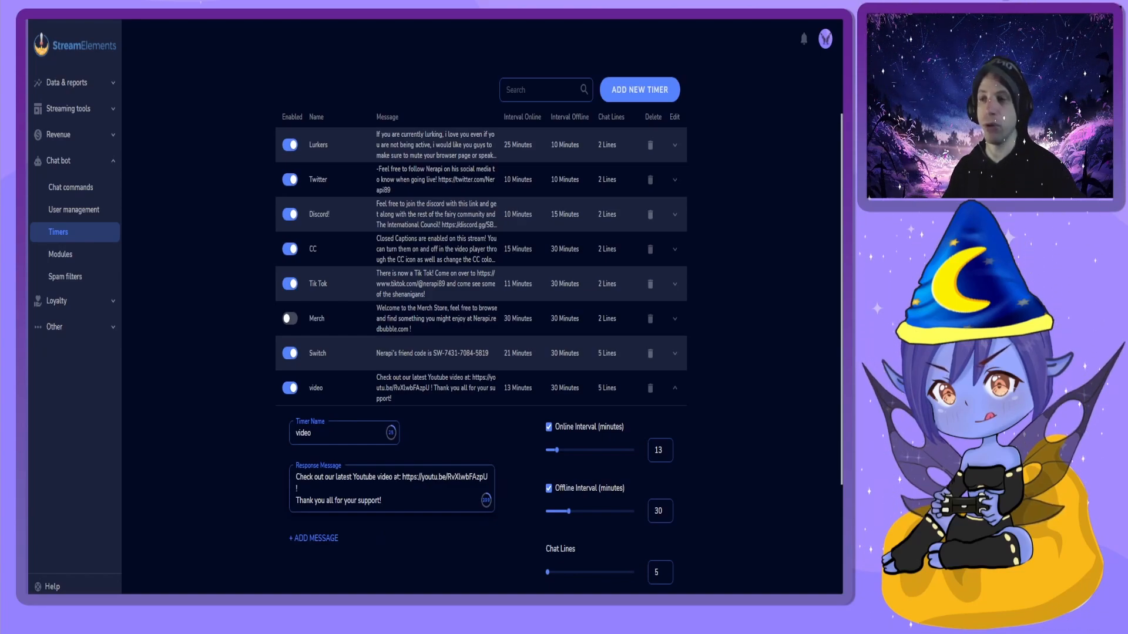
click(336, 390)
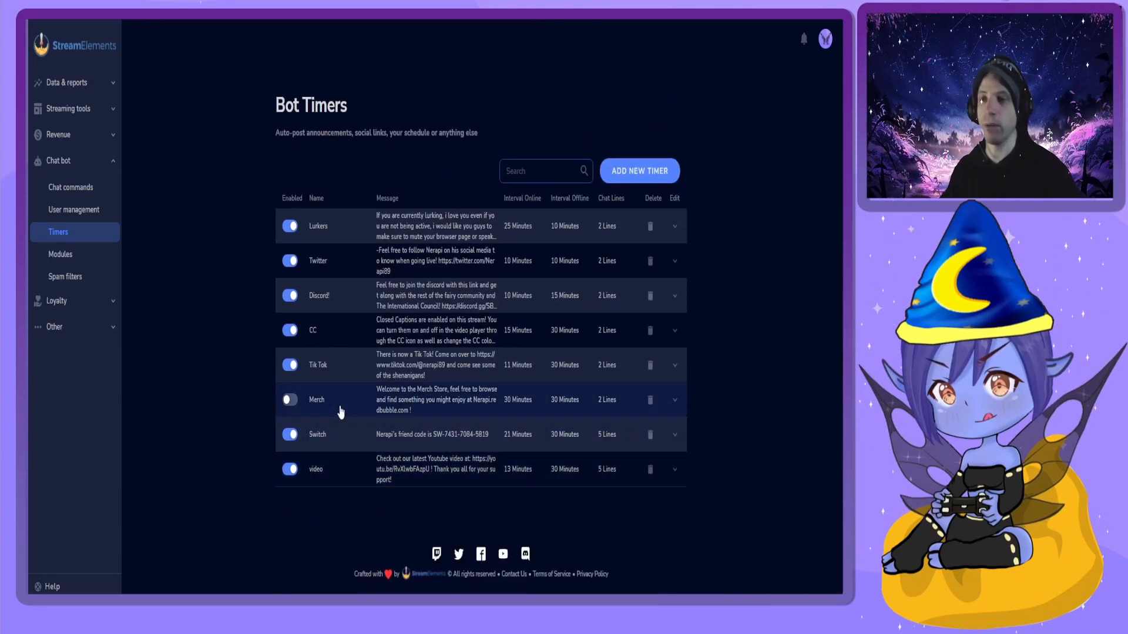
Step: Reopen the video timer to examine its online interval, offline interval and chat lines settings, and collapse it
click(565, 471)
scroll(600, 453, down, 1)
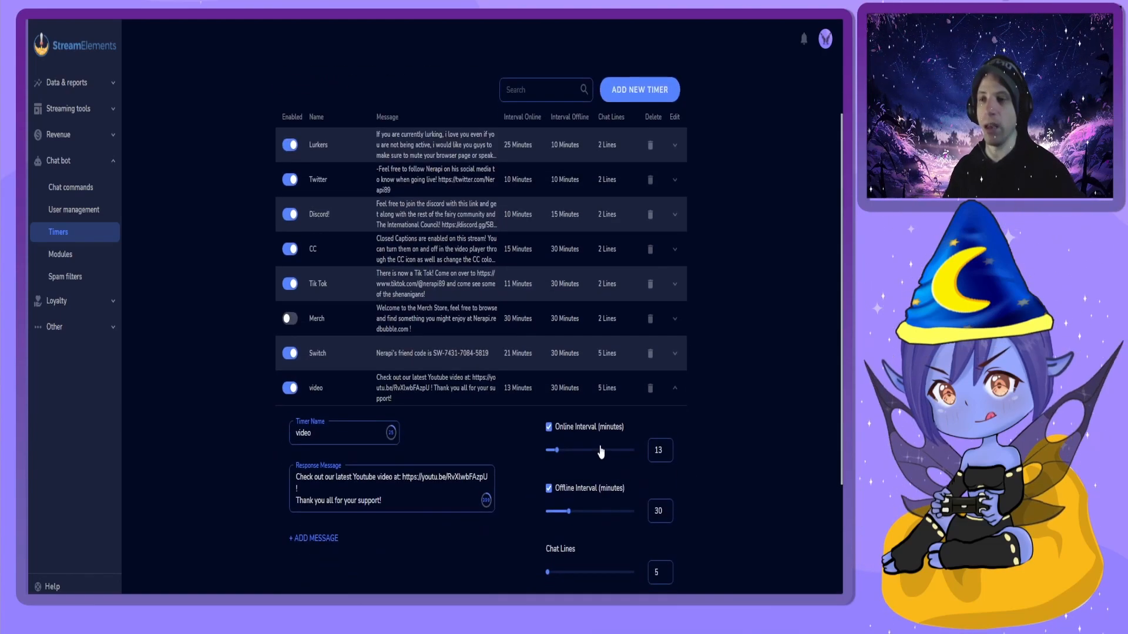
scroll(646, 505, down, 1)
scroll(682, 505, up, 2)
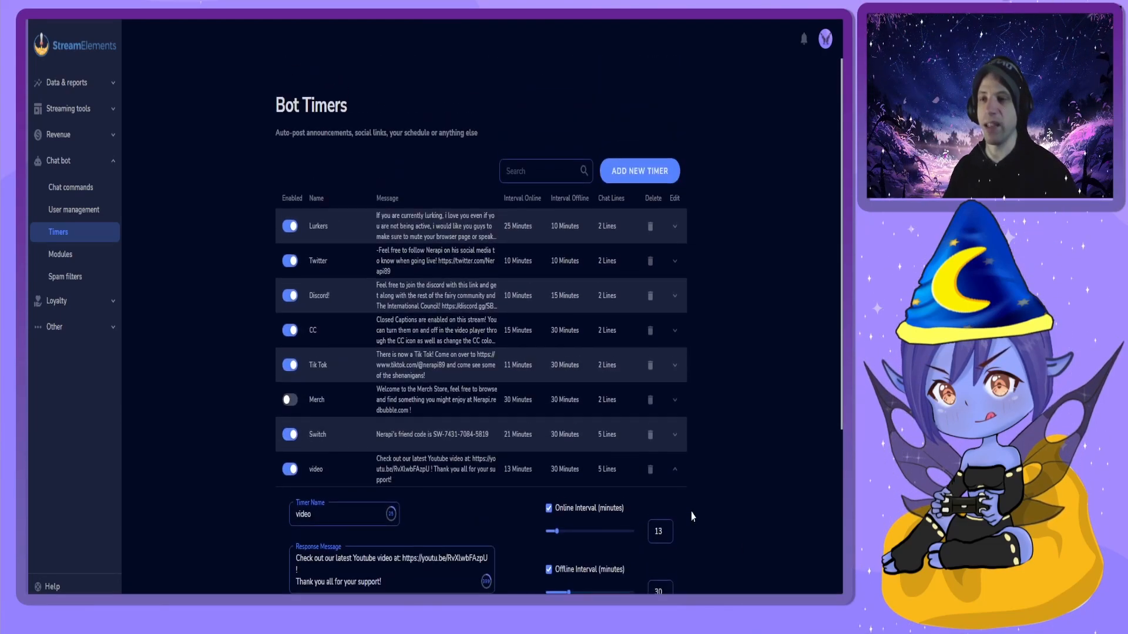
click(446, 470)
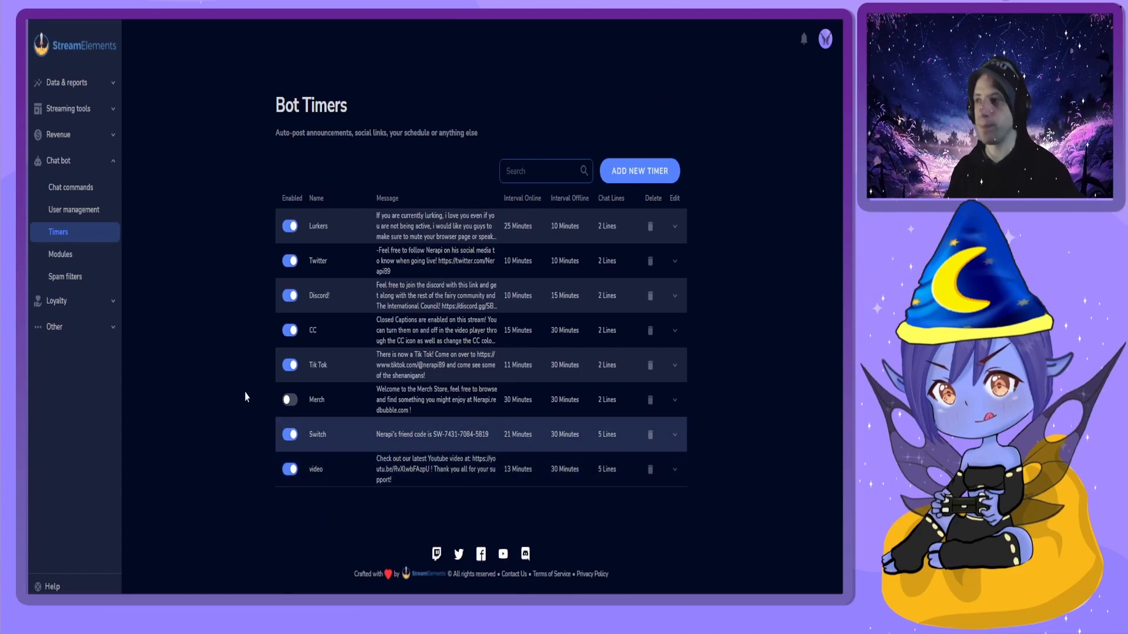
Step: Review the bot modules and examine the Emote pyramids module's chat preview and width messages before collapsing it
click(61, 256)
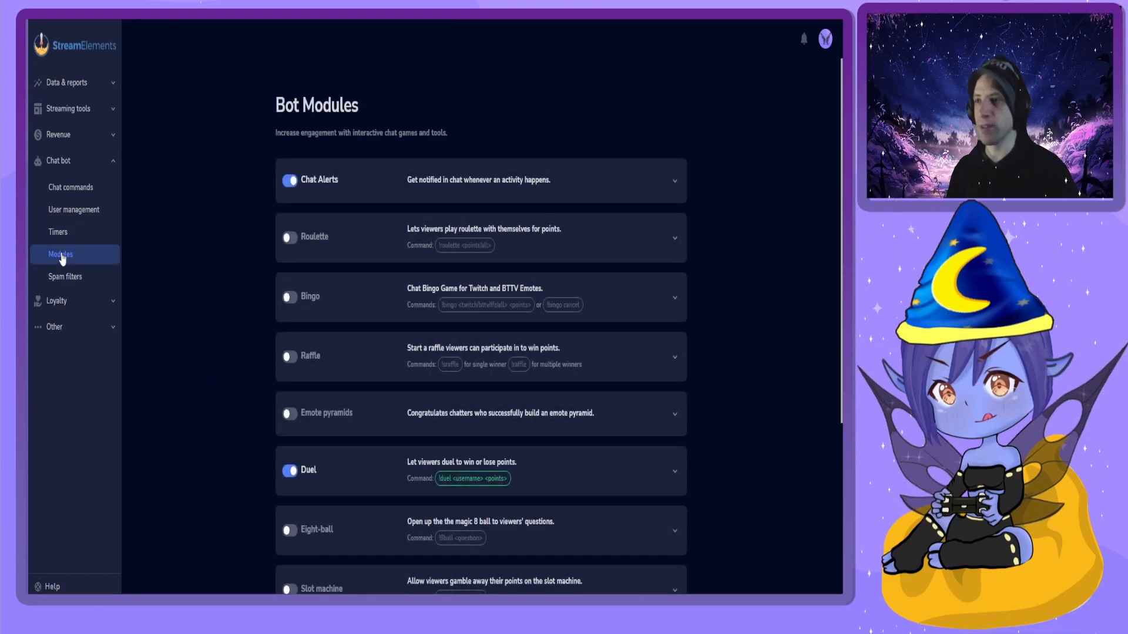
scroll(403, 524, down, 4)
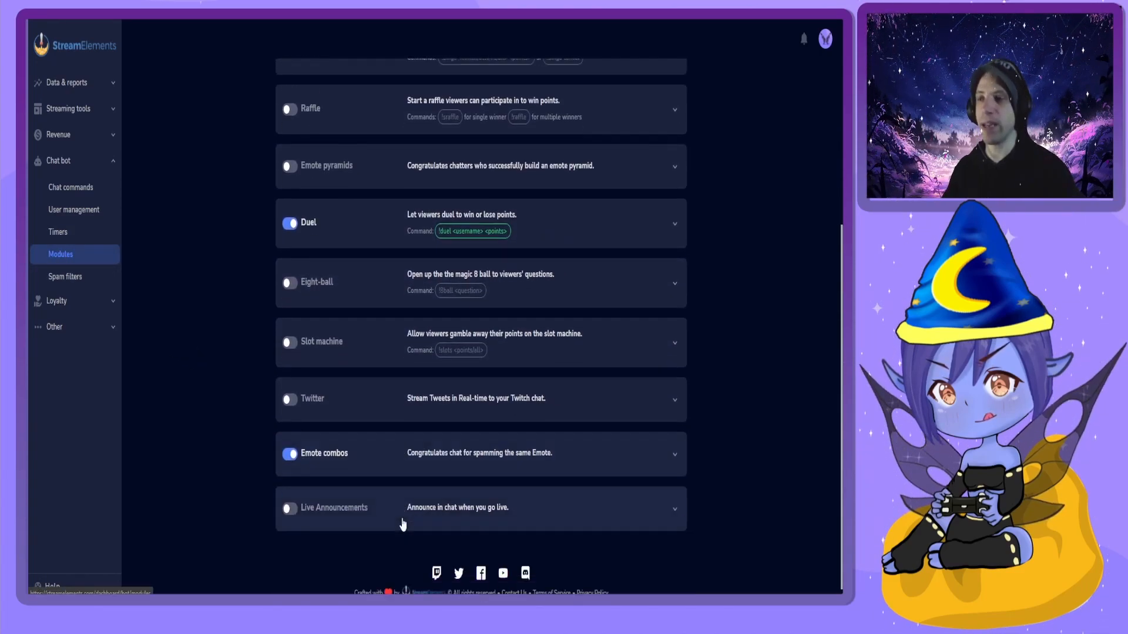
scroll(402, 525, up, 5)
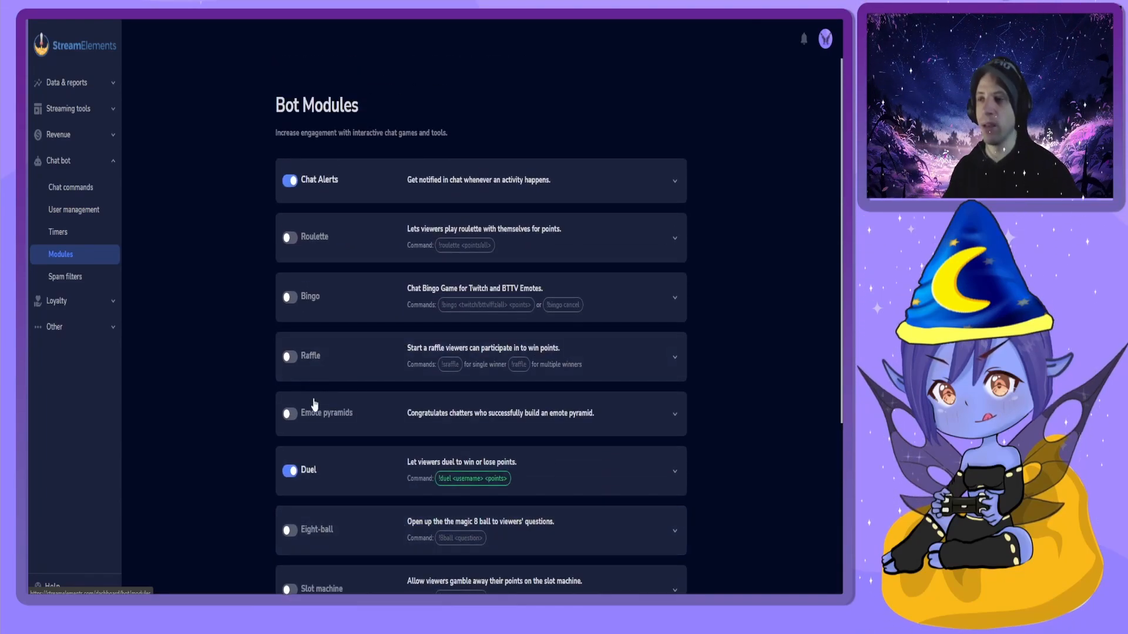
click(675, 418)
scroll(750, 443, down, 4)
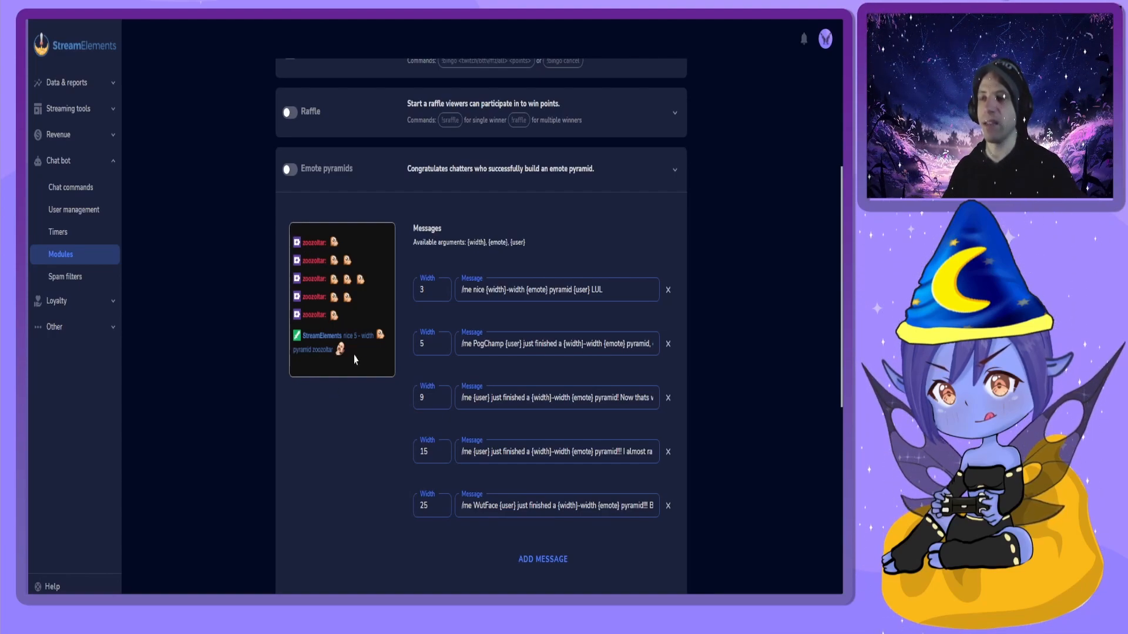
click(607, 168)
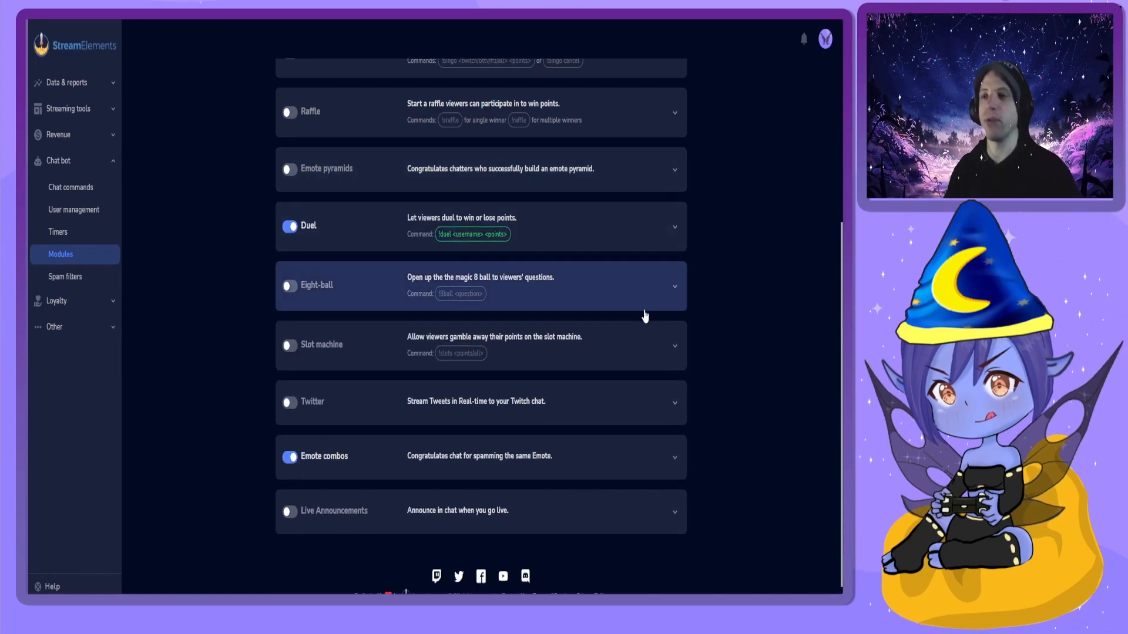
Step: Examine the Emote combos module's chat preview, threshold count, cooldown and combo messages, and collapse it
click(618, 464)
scroll(617, 465, down, 4)
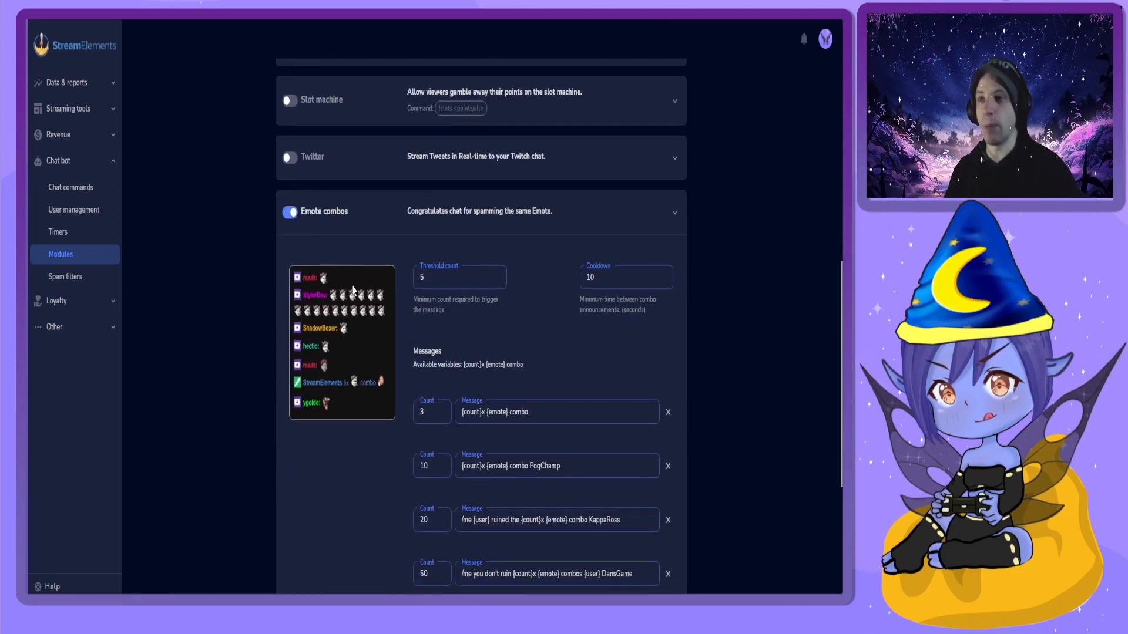
scroll(355, 292, down, 1)
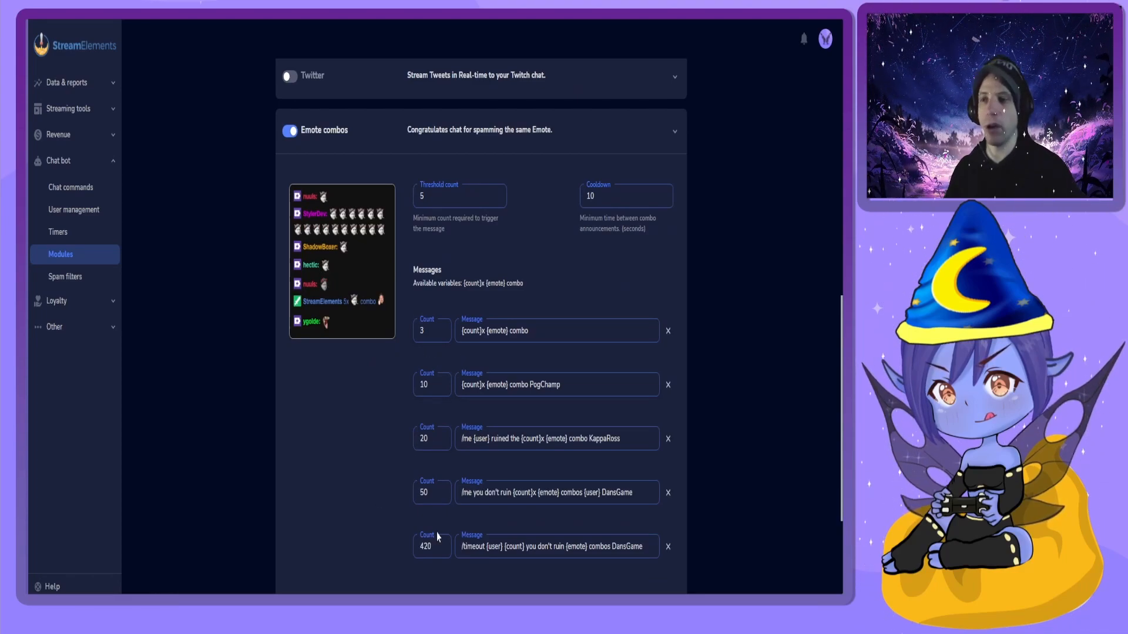
scroll(485, 522, up, 2)
click(568, 305)
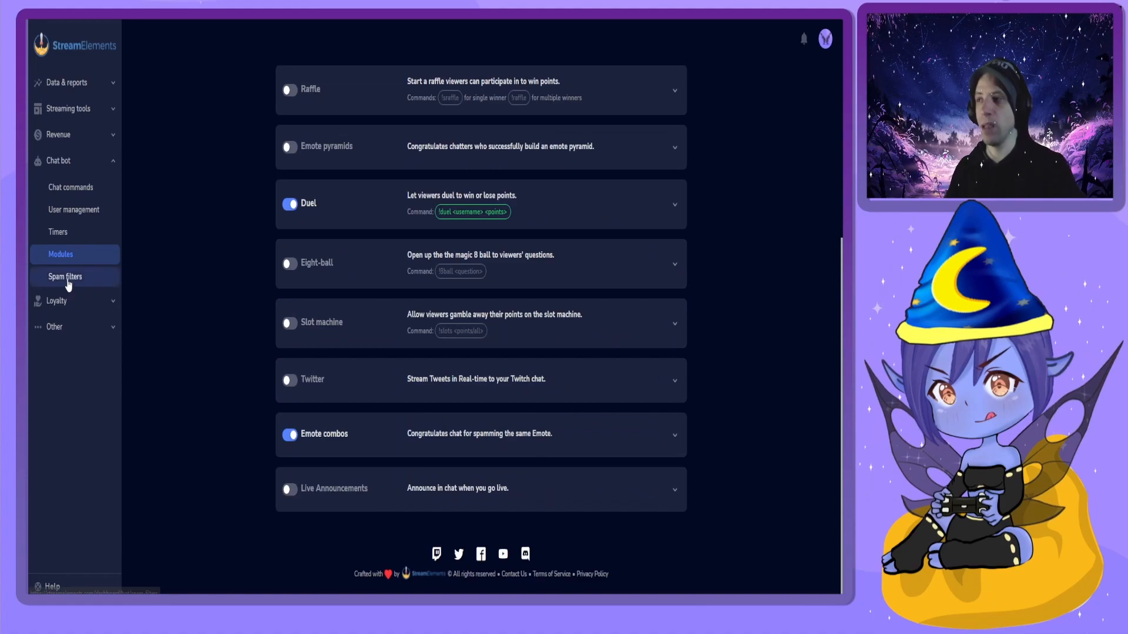
Step: Show the bot spam filters and examine the Caps protection filter's timeout duration, excluded user group and custom message settings
click(68, 282)
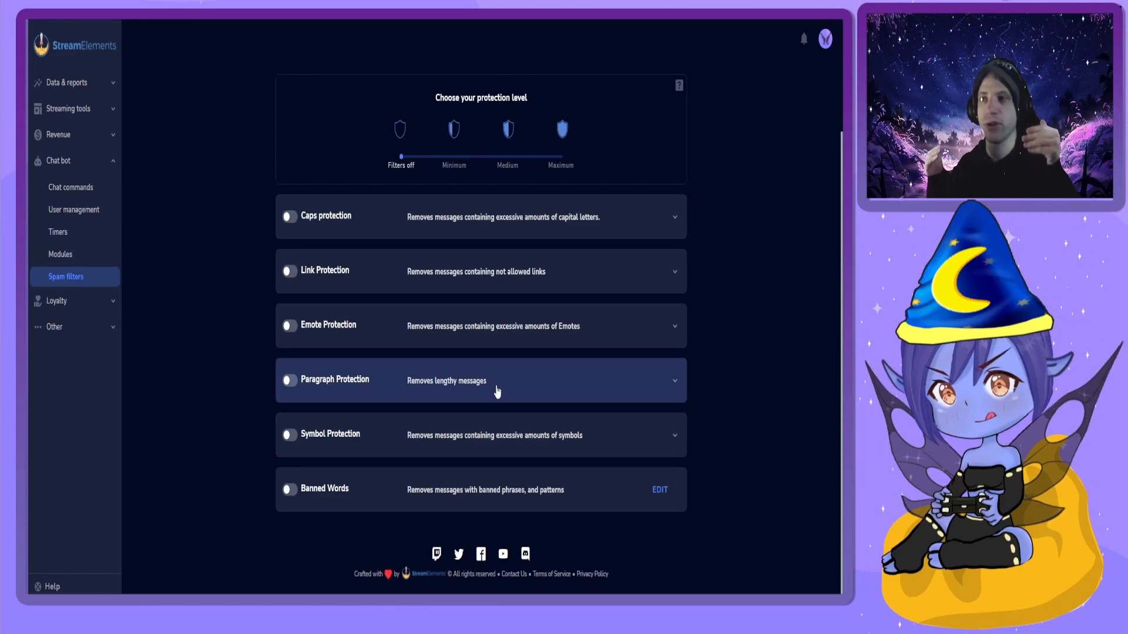
click(429, 226)
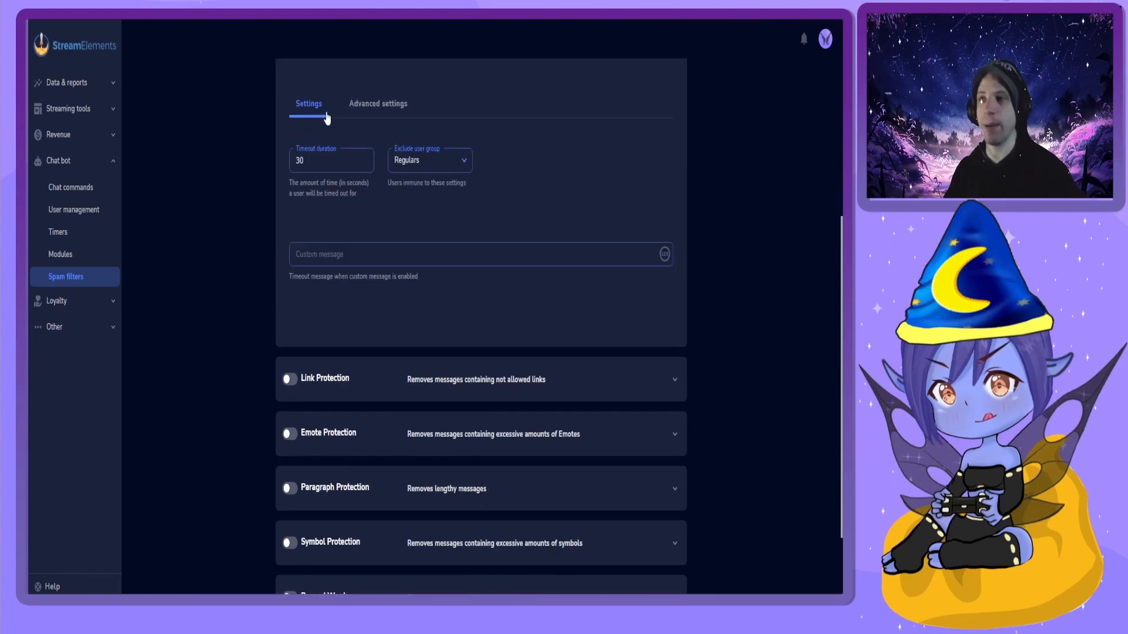
scroll(559, 335, up, 4)
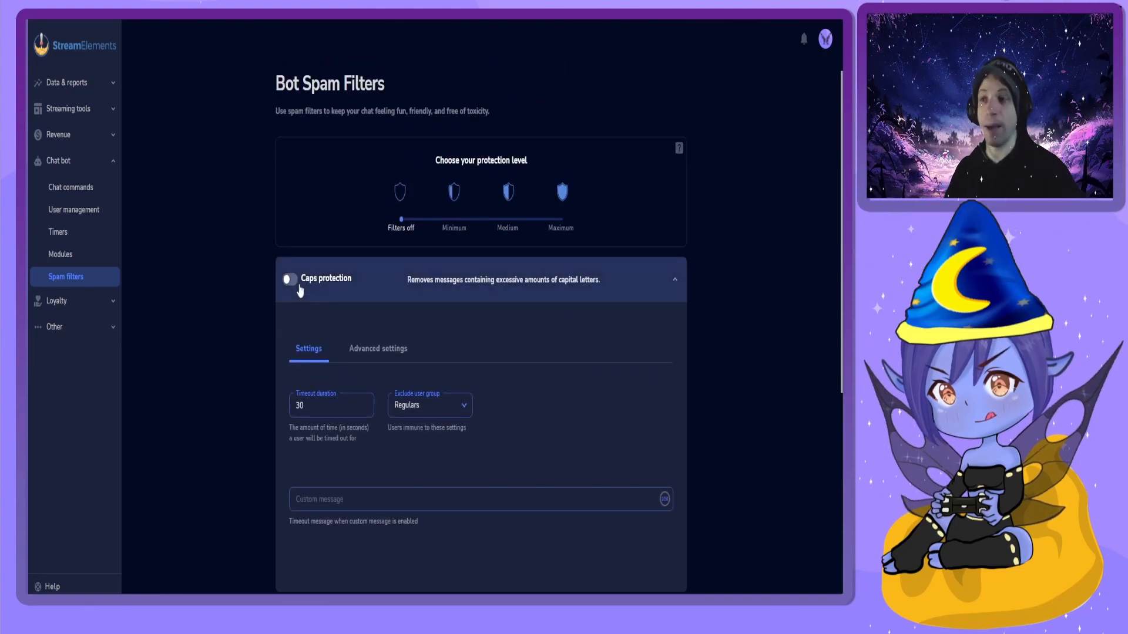
Step: Enable the Caps protection filter for a look at its settings, switch it back off and collapse it
click(290, 280)
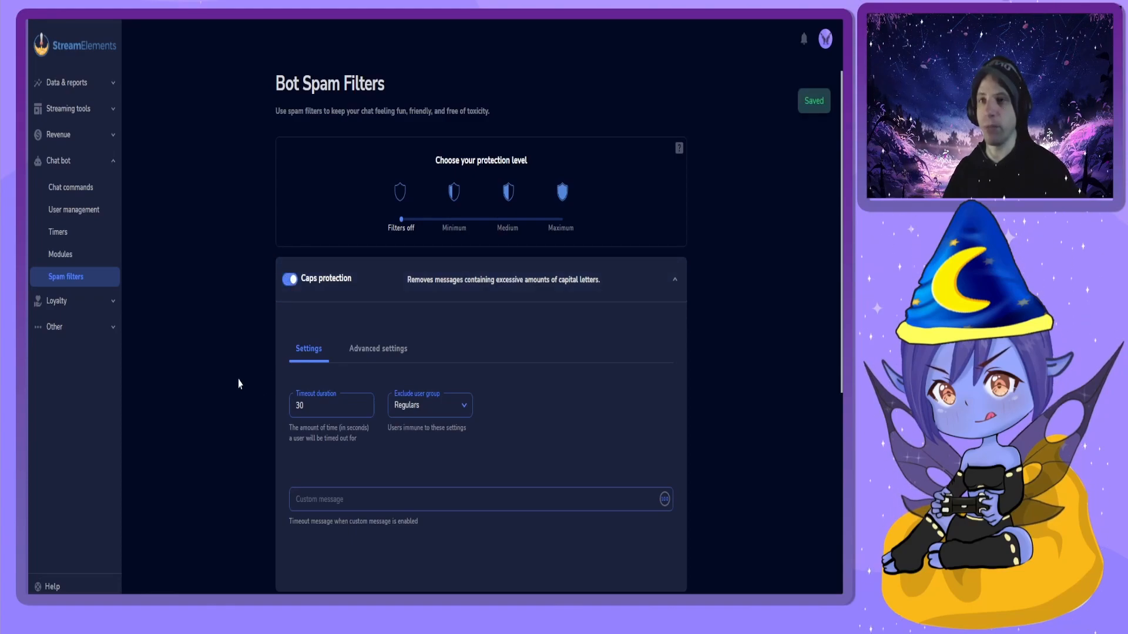
scroll(239, 382, down, 1)
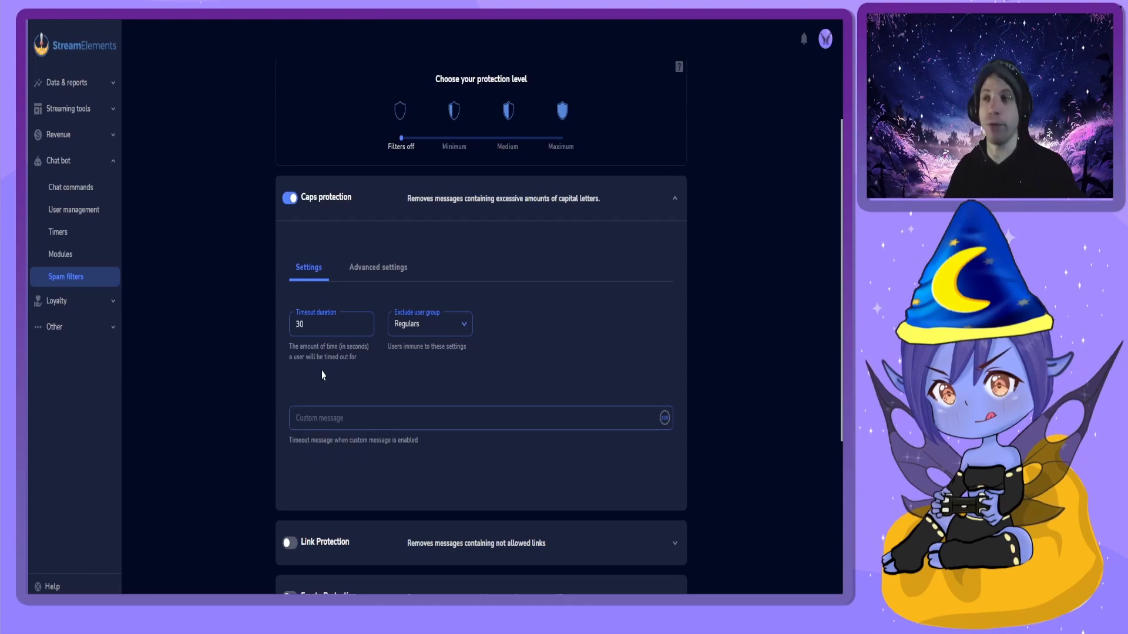
click(292, 198)
click(387, 216)
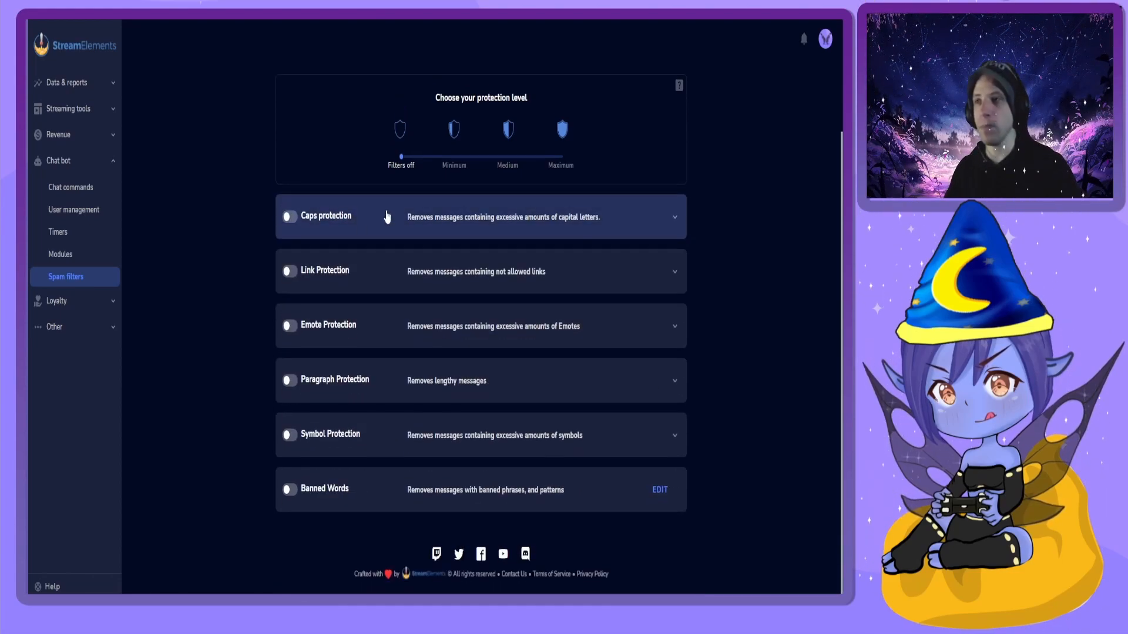
Step: Try the Maximum protection level for the spam filters and return the level to Filters off
mouse_move(403, 156)
drag(403, 156, 560, 160)
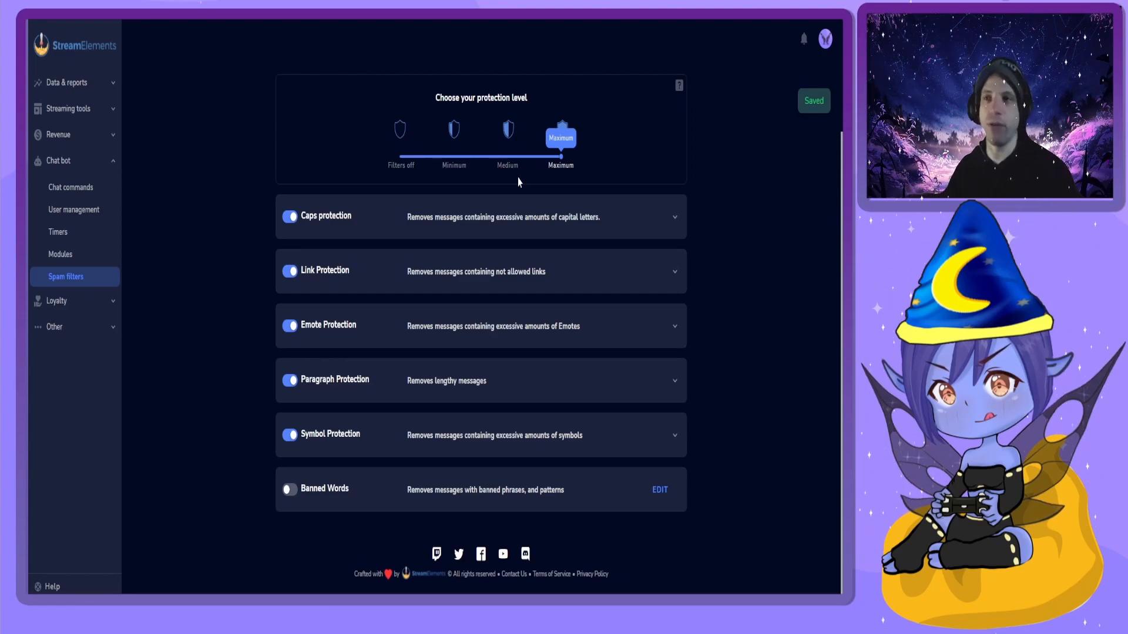
drag(560, 157, 409, 156)
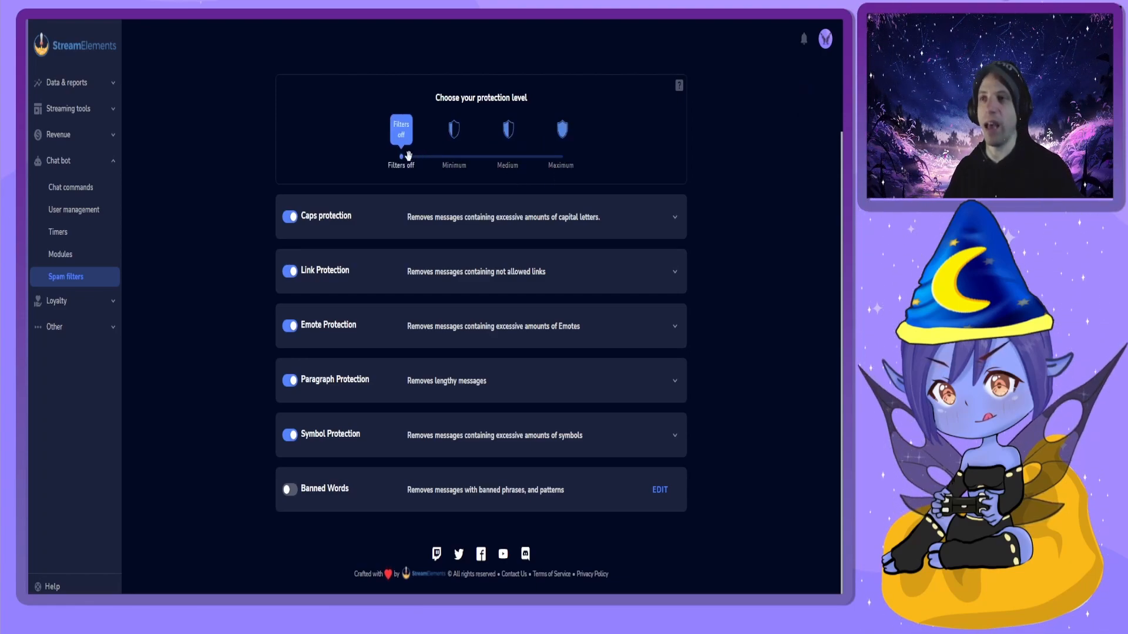
Step: Examine the timeout and excluded user group settings of the Link, Emote and Paragraph Protection filters, closing each one
click(472, 277)
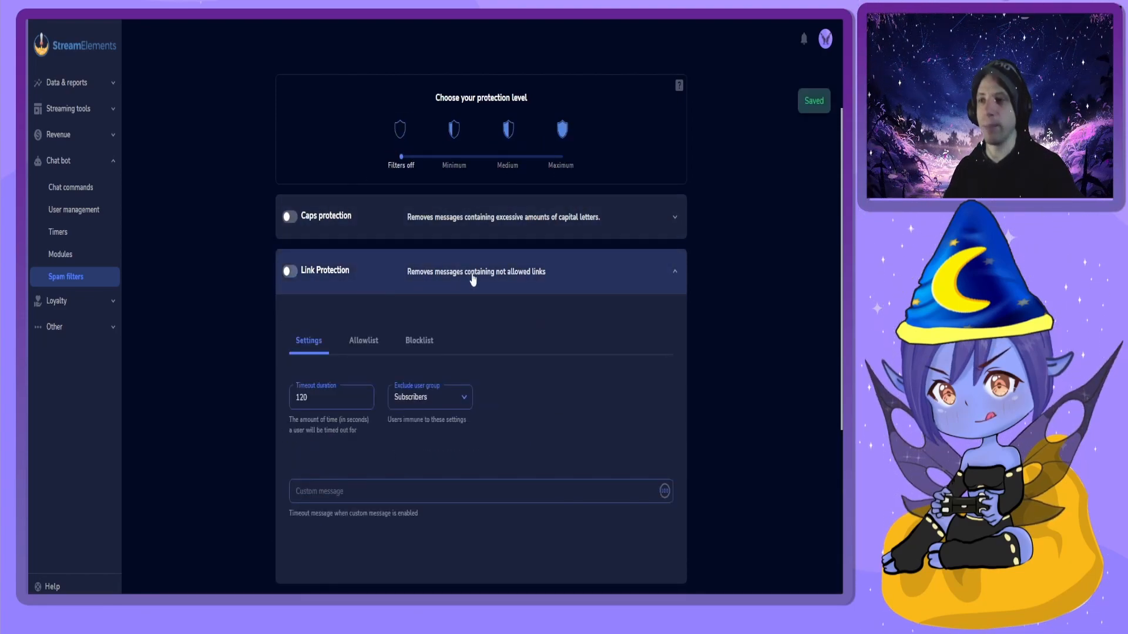
click(473, 278)
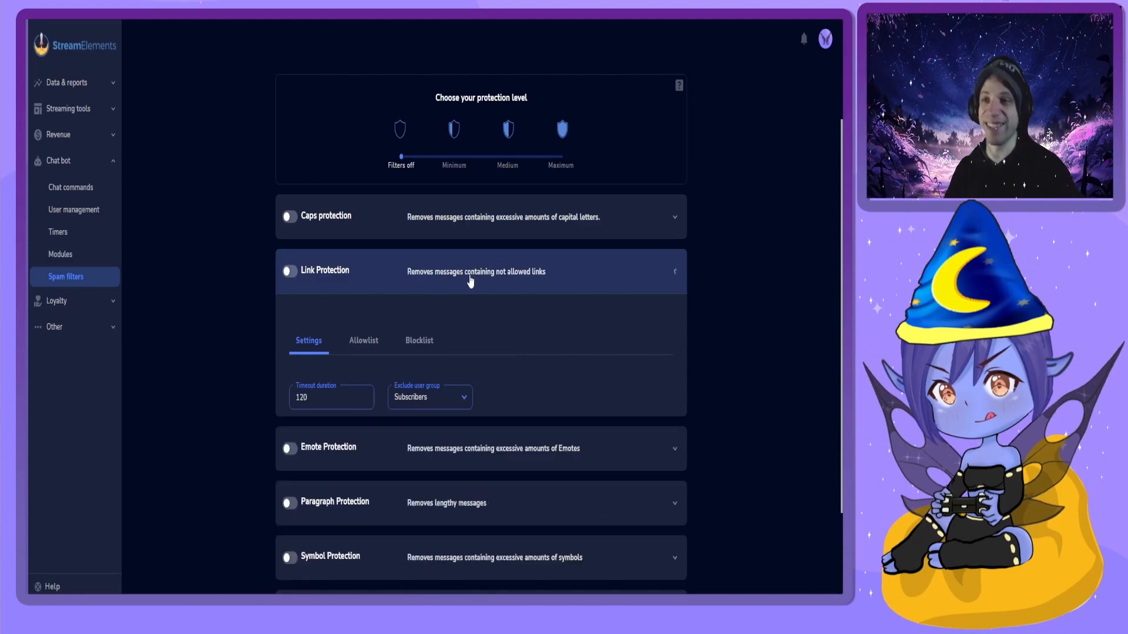
click(466, 325)
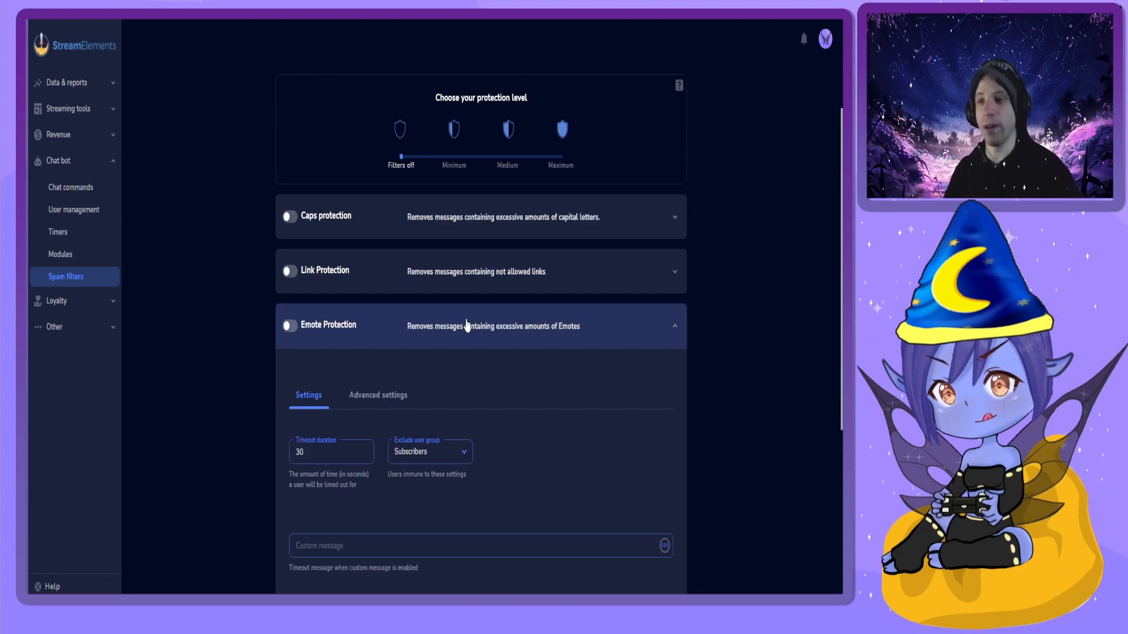
click(468, 327)
click(465, 385)
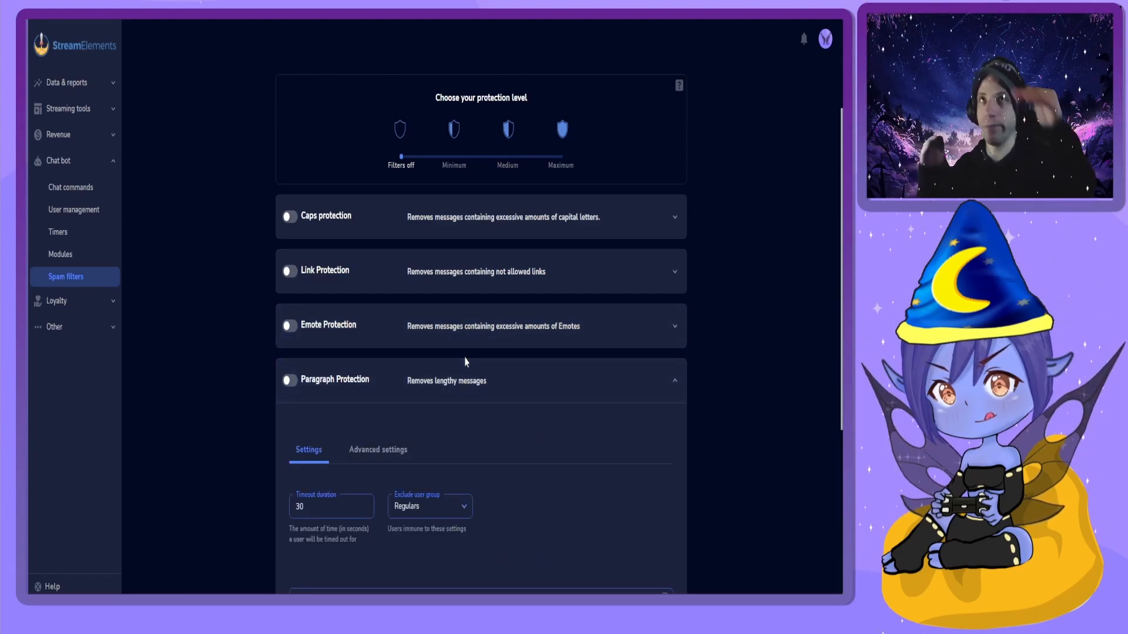
click(466, 395)
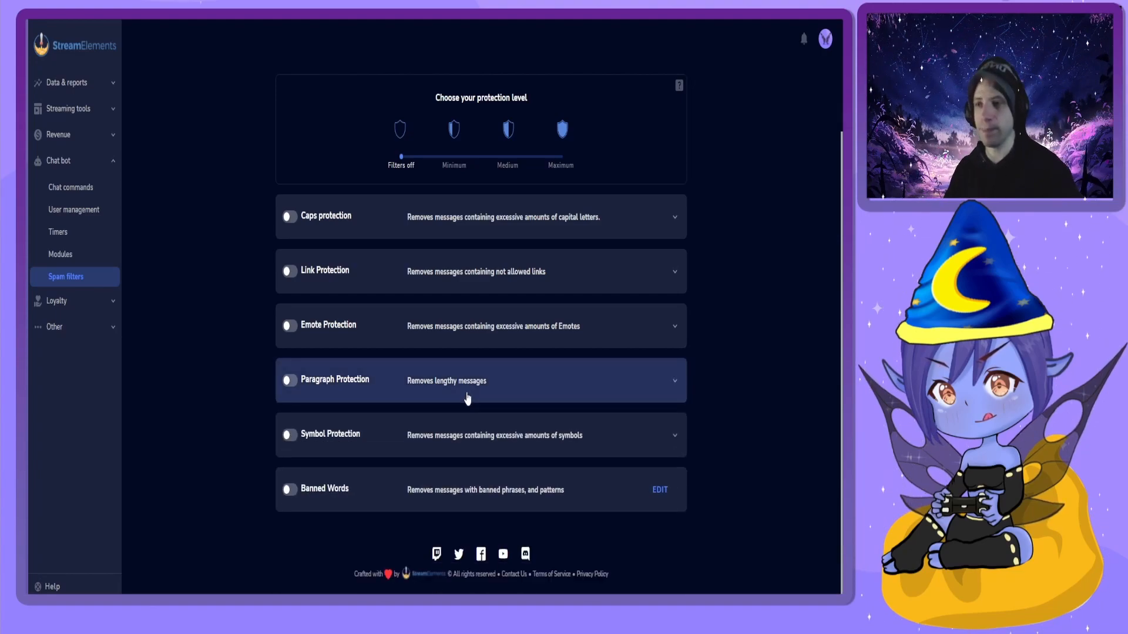
Step: Examine the Symbol Protection settings and the Banned Words groups page, and return to the spam filters overview
click(463, 437)
scroll(479, 420, down, 3)
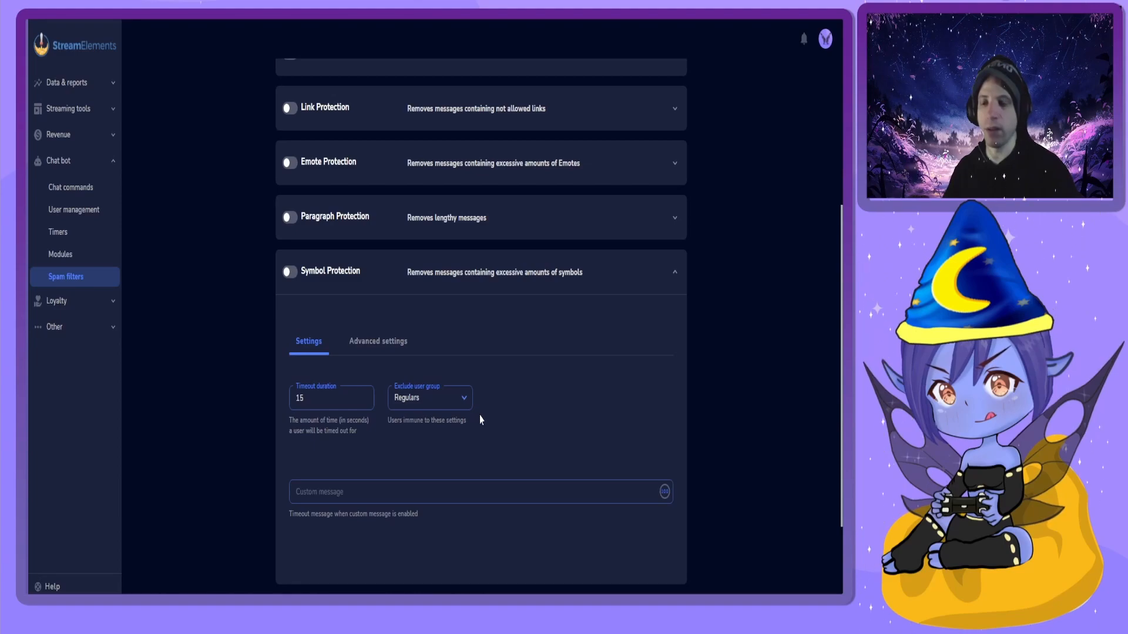
click(459, 285)
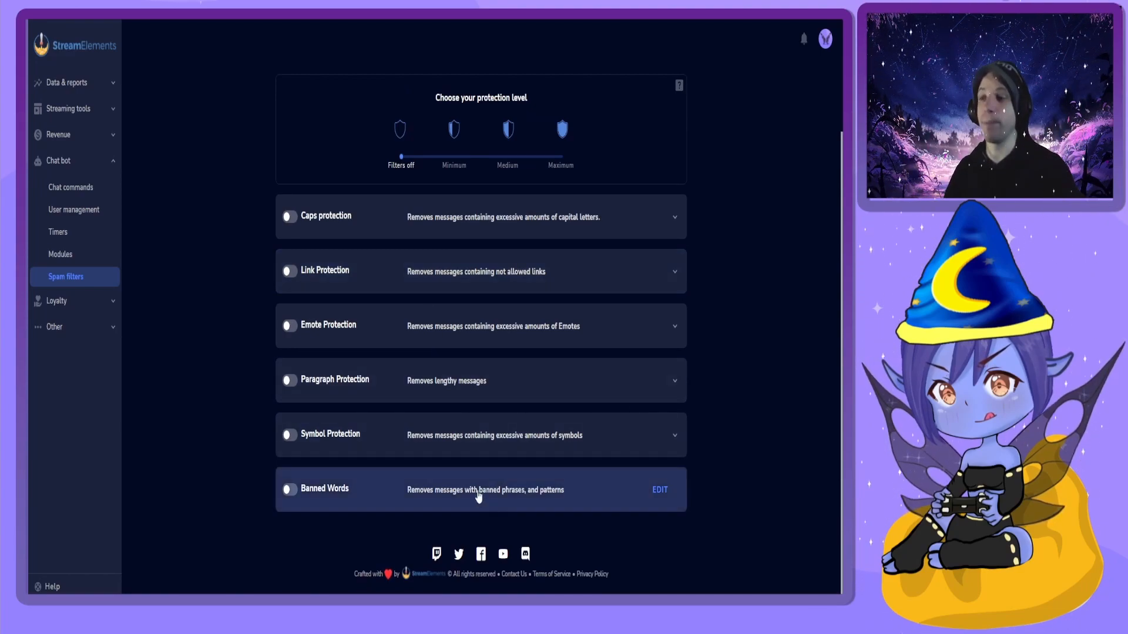
click(663, 494)
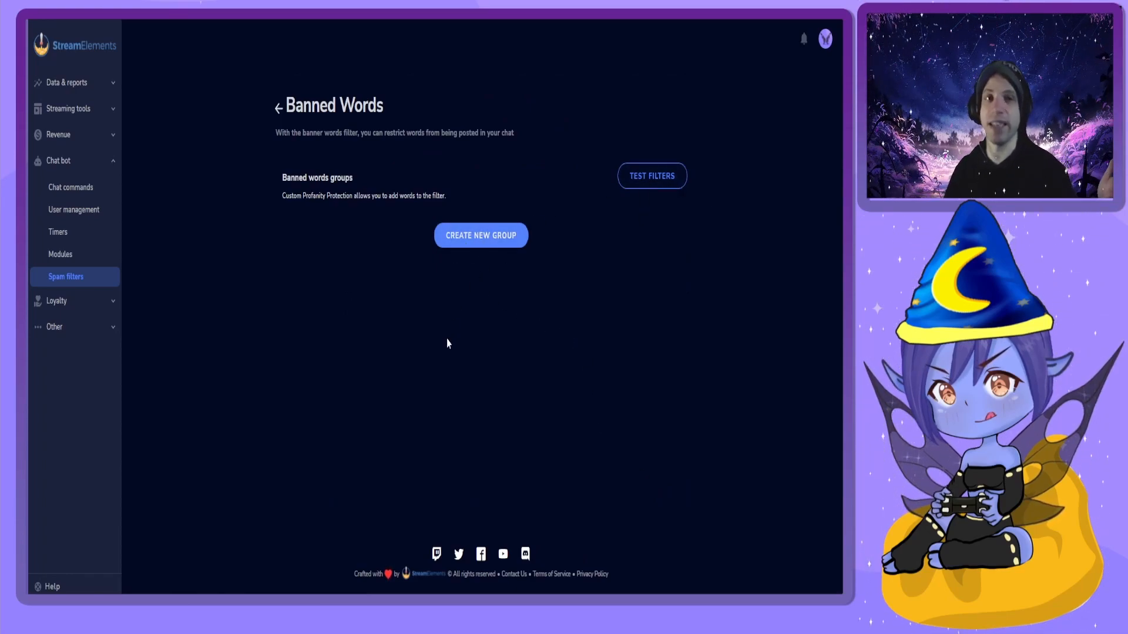
click(279, 108)
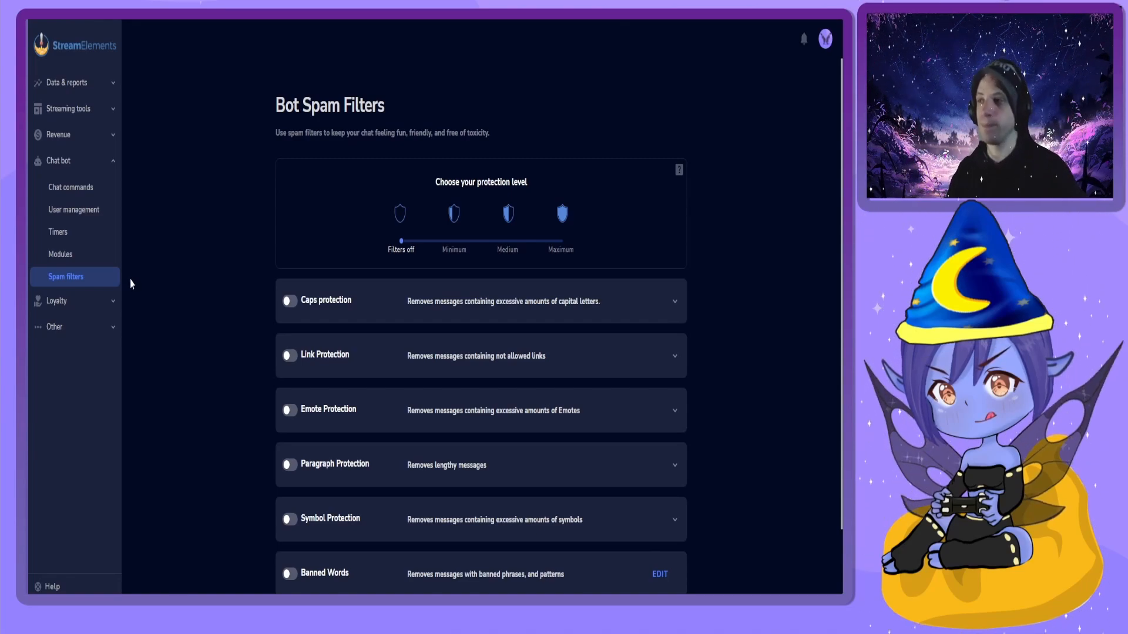
Step: Open the loyalty giveaways and give the new giveaway the title "Test Giveaway" and the description "we are giving away a test"
click(63, 164)
click(81, 188)
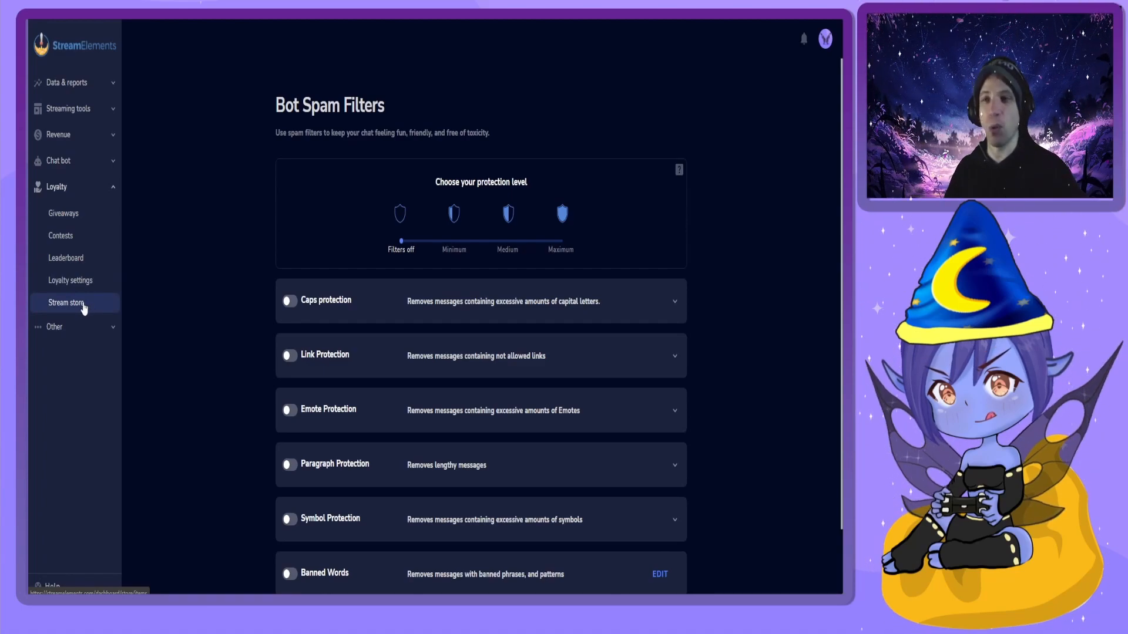
click(76, 221)
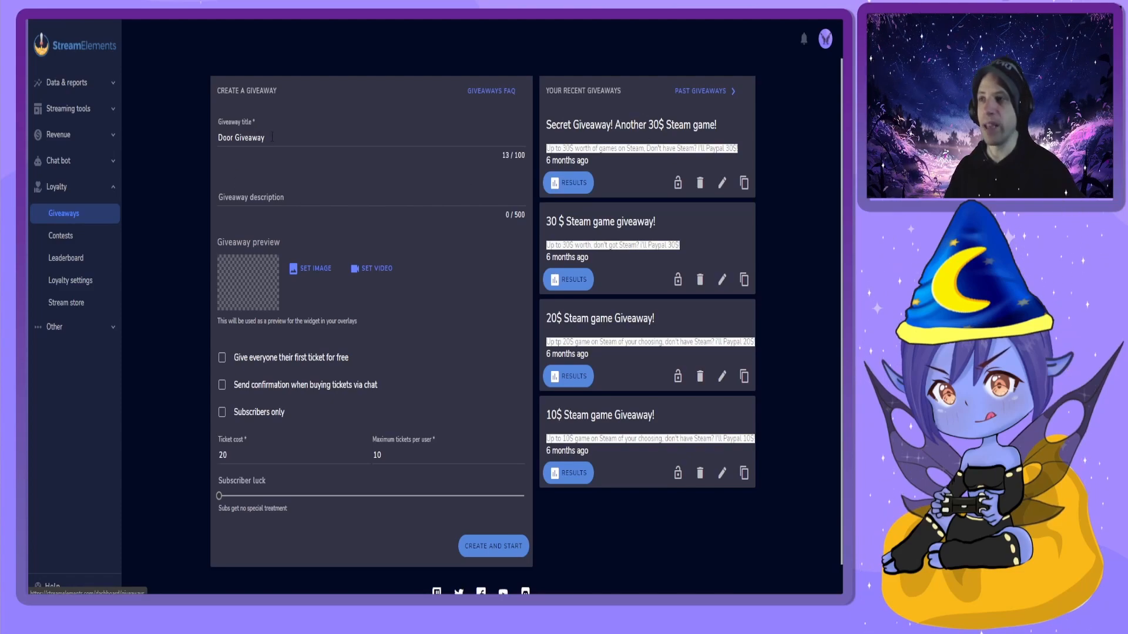
drag(275, 137, 217, 143)
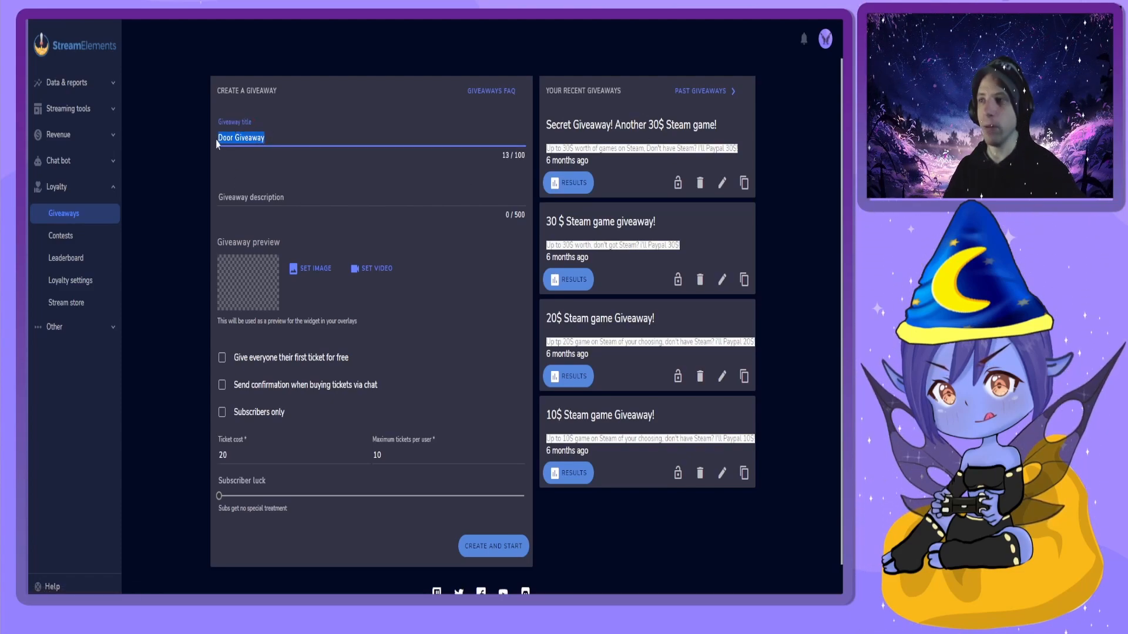
text(Test Giveawa)
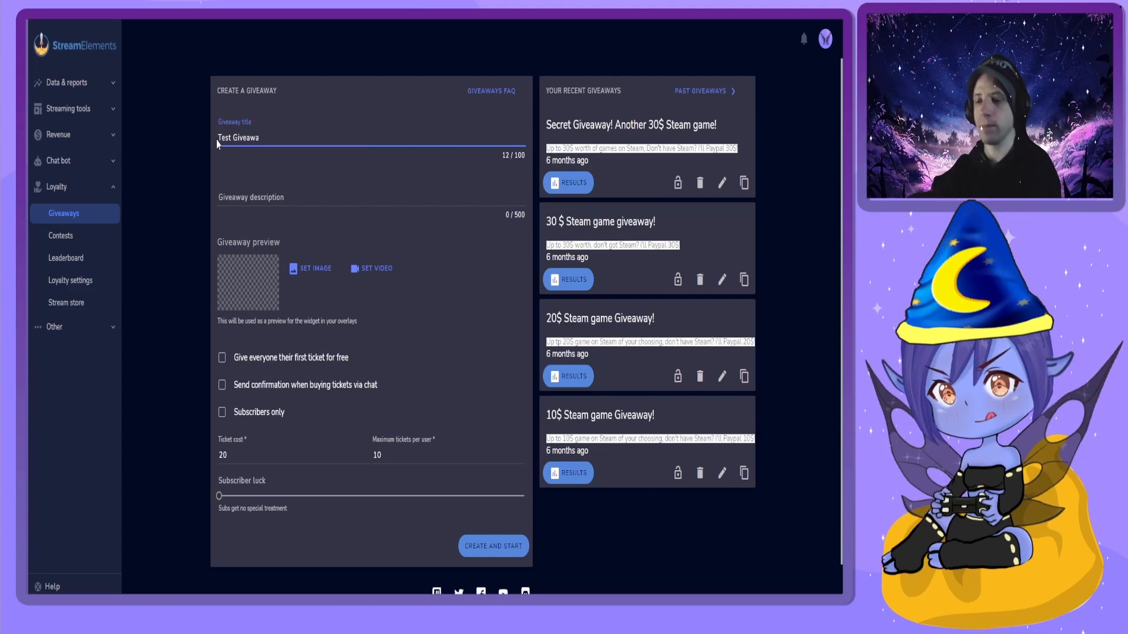
click(274, 197)
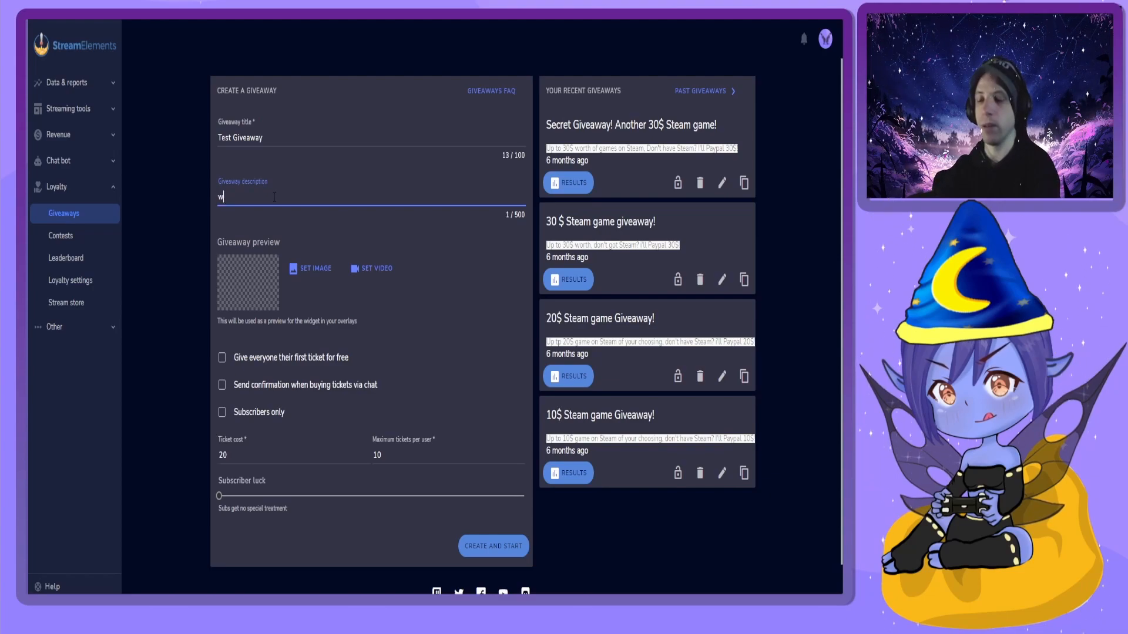
text(way)
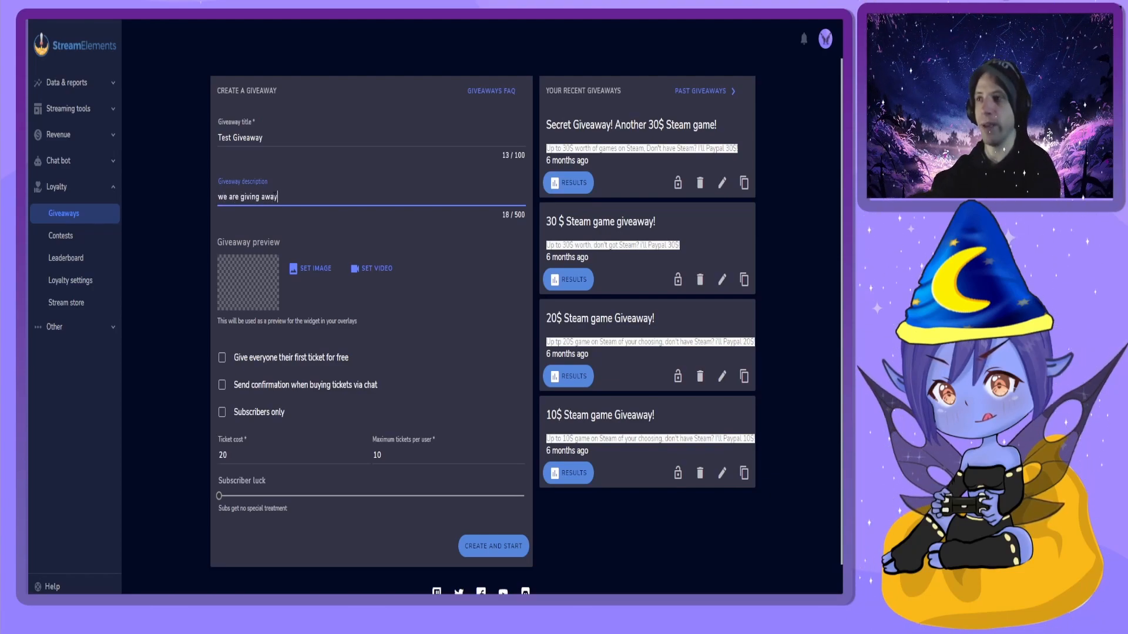
text( a test)
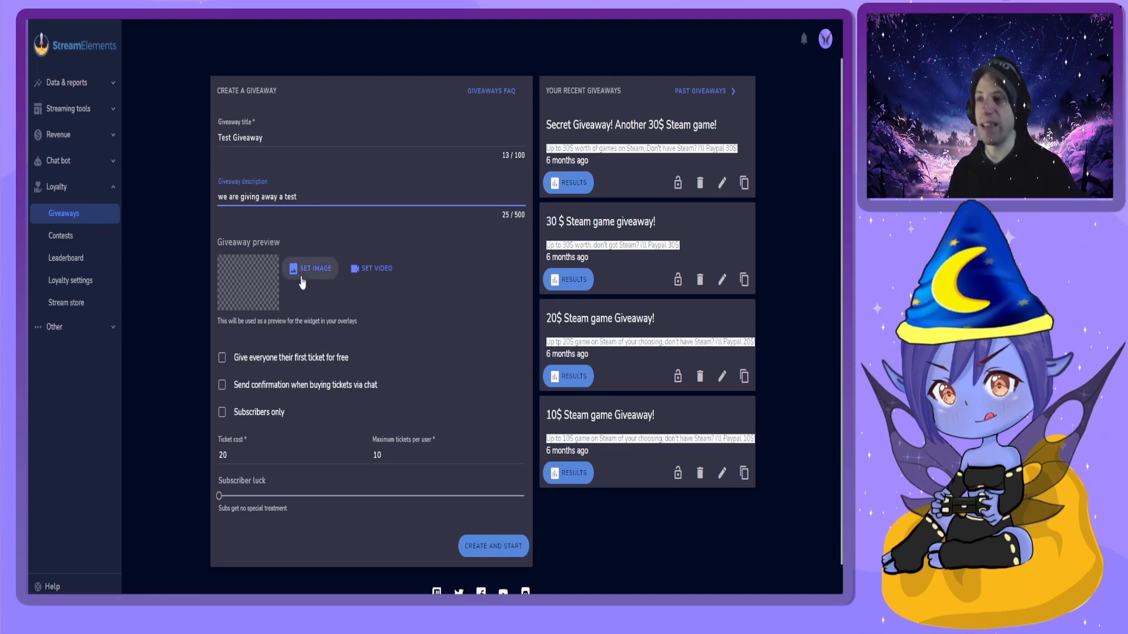
Step: Set the wings picture as the giveaway's preview image, and enable the free first ticket and the chat confirmation for ticket purchases
click(323, 278)
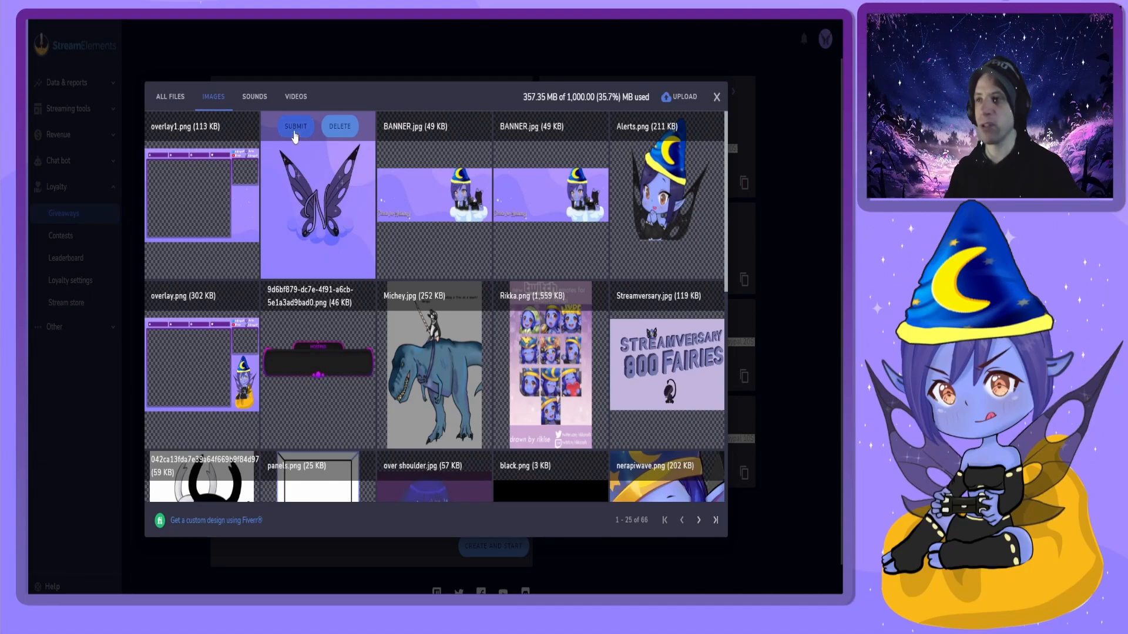
click(295, 126)
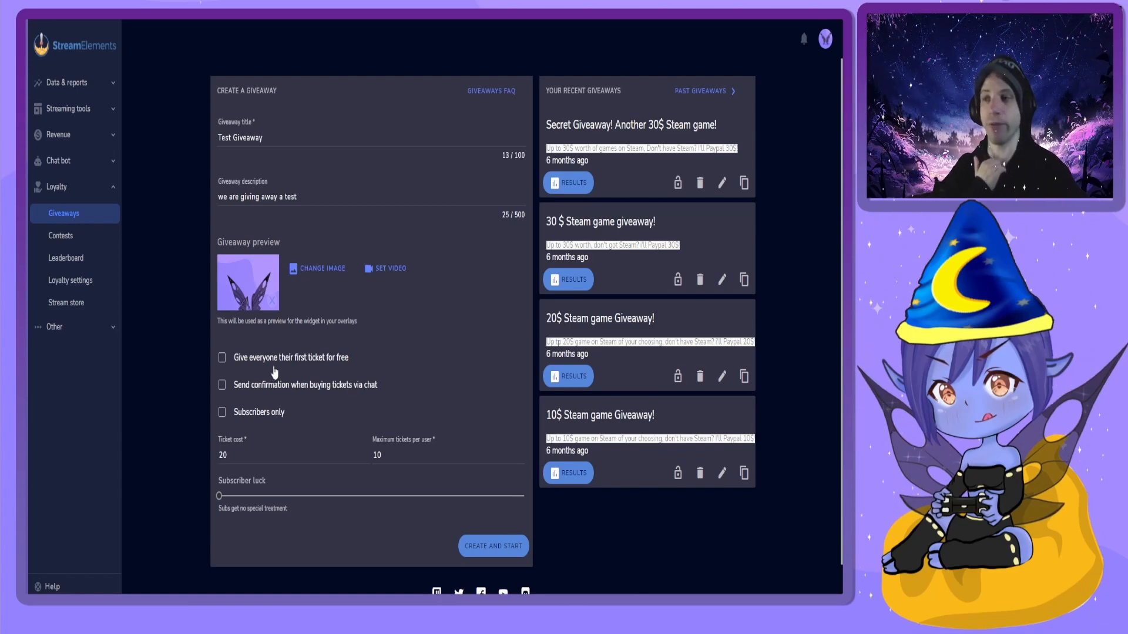
click(221, 359)
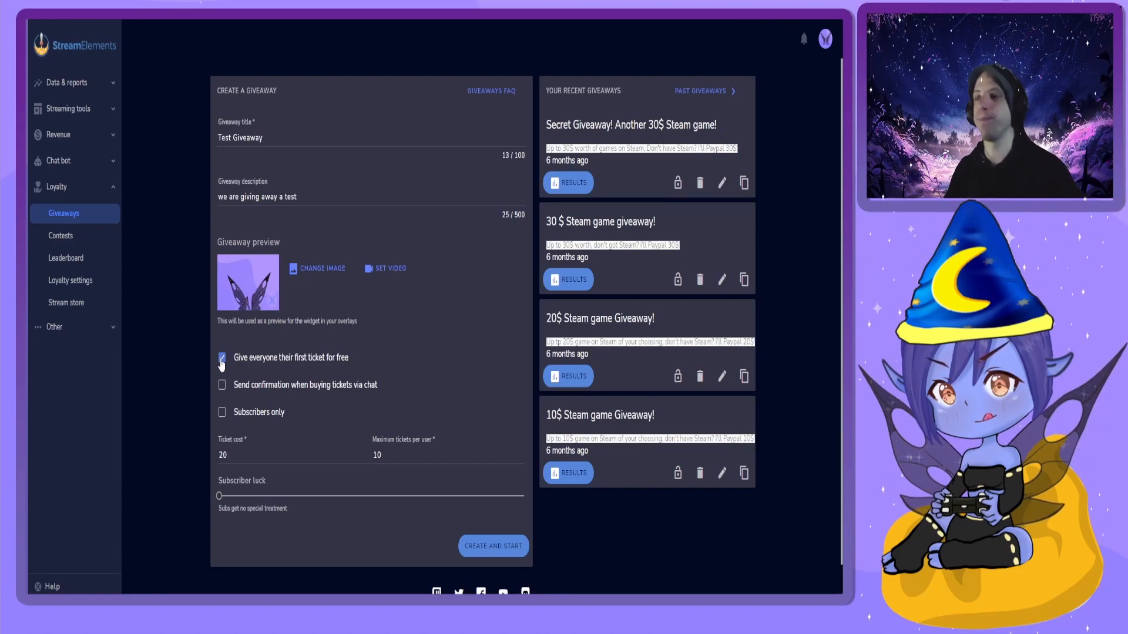
click(247, 392)
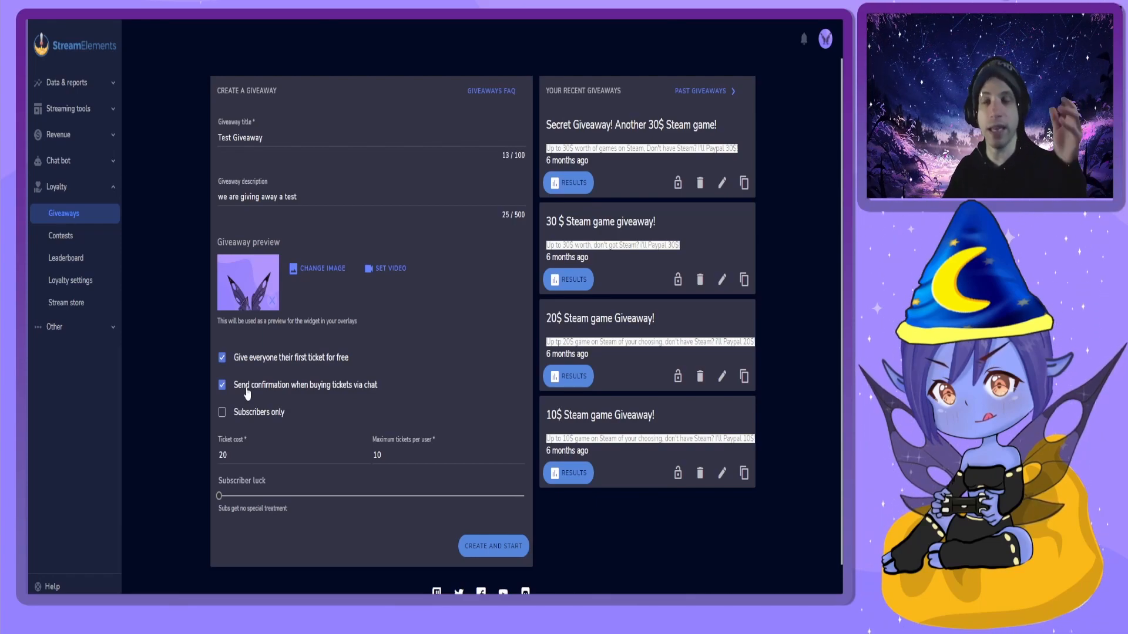
Step: Try the Subscribers only option and a 10x subscriber luck, returning both to off and no special treatment
click(240, 416)
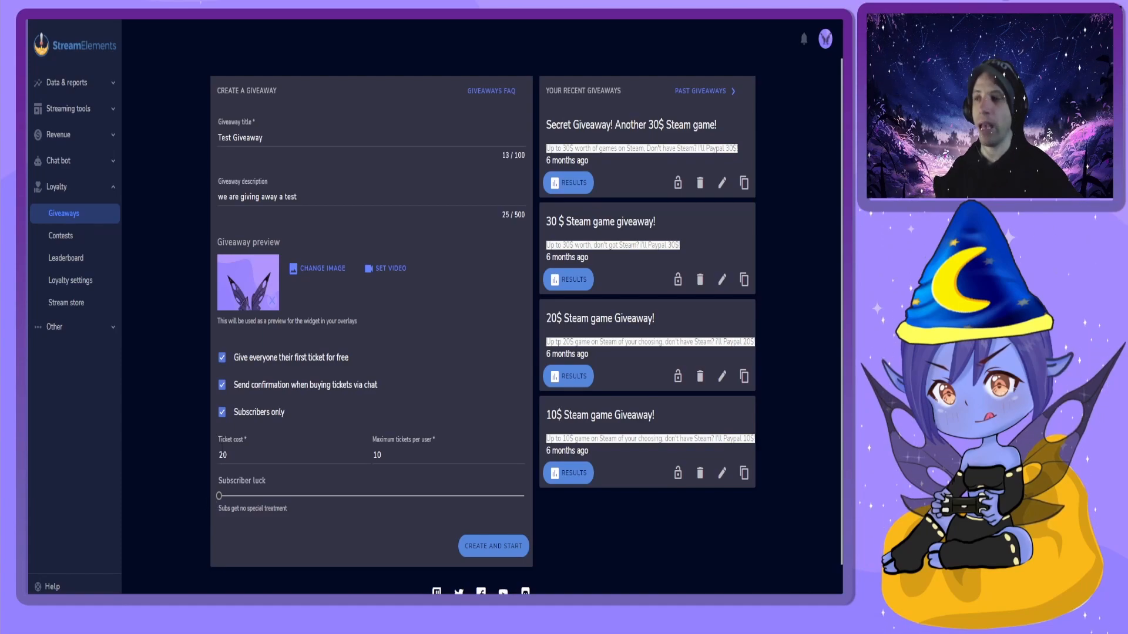
click(221, 414)
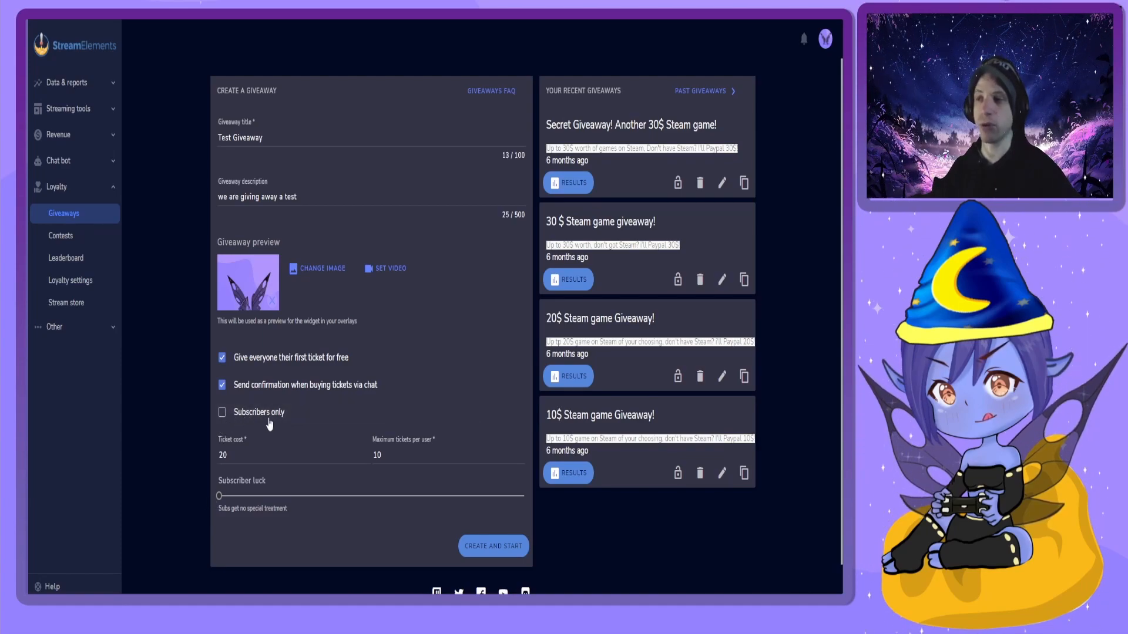
drag(219, 496, 520, 495)
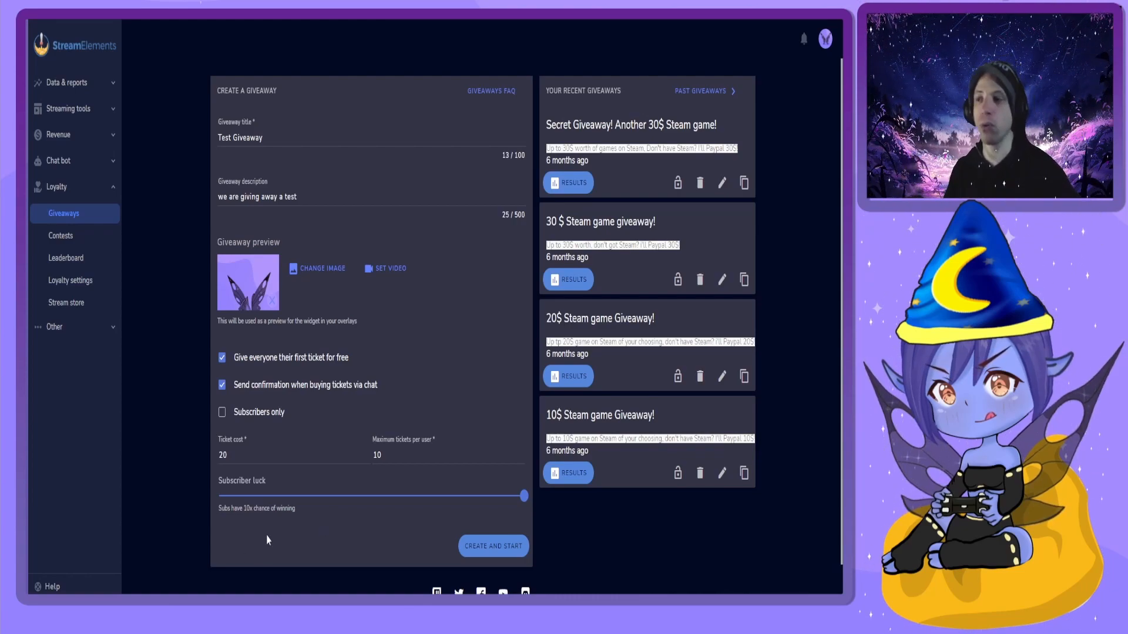
drag(523, 496, 218, 499)
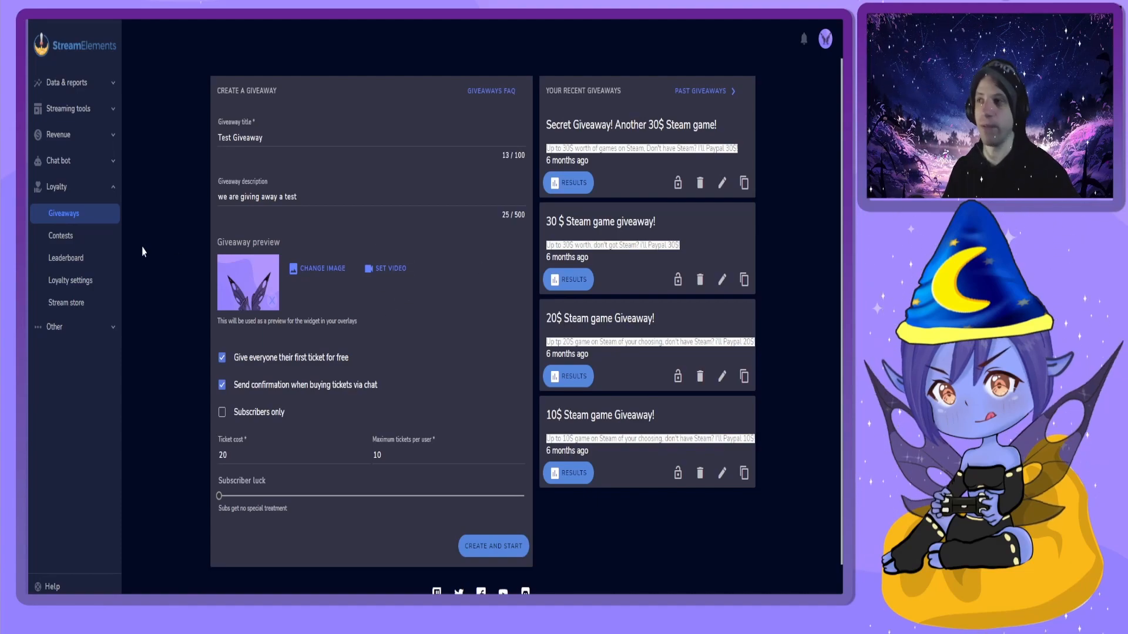
Step: Look over the contest creation form and read through the first page of the current loyalty points leaderboard
click(70, 241)
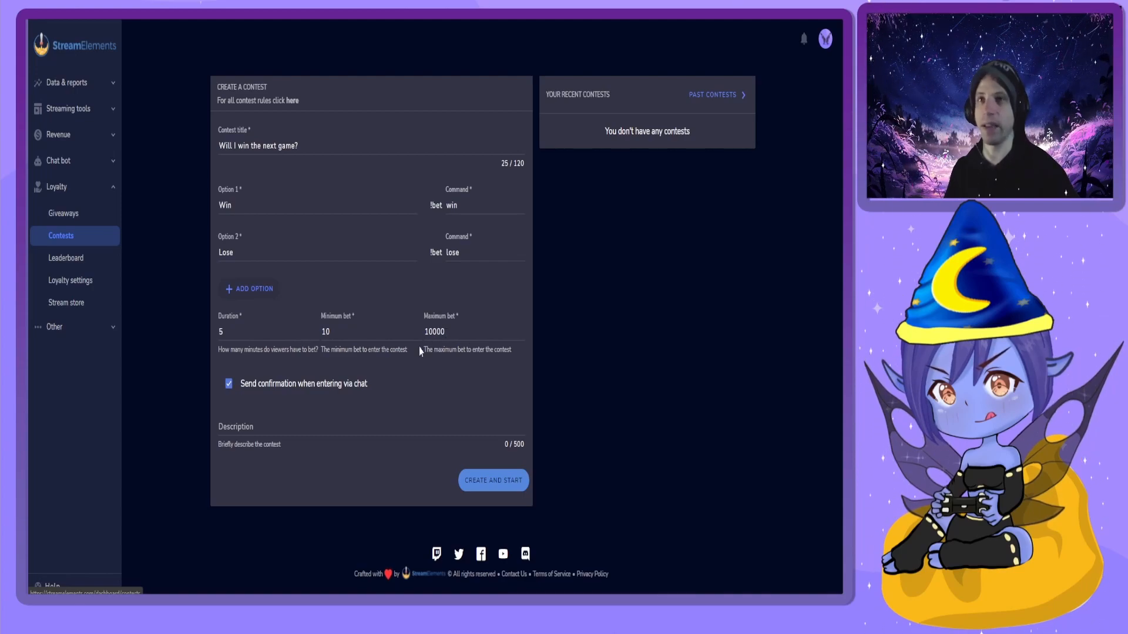
click(93, 270)
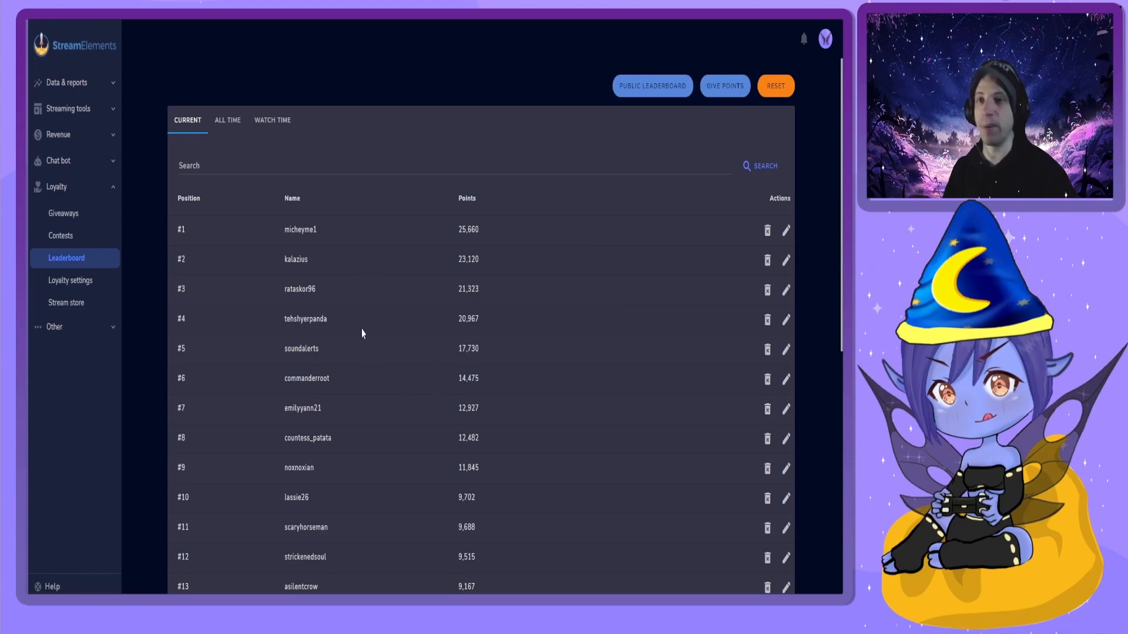
scroll(354, 350, down, 4)
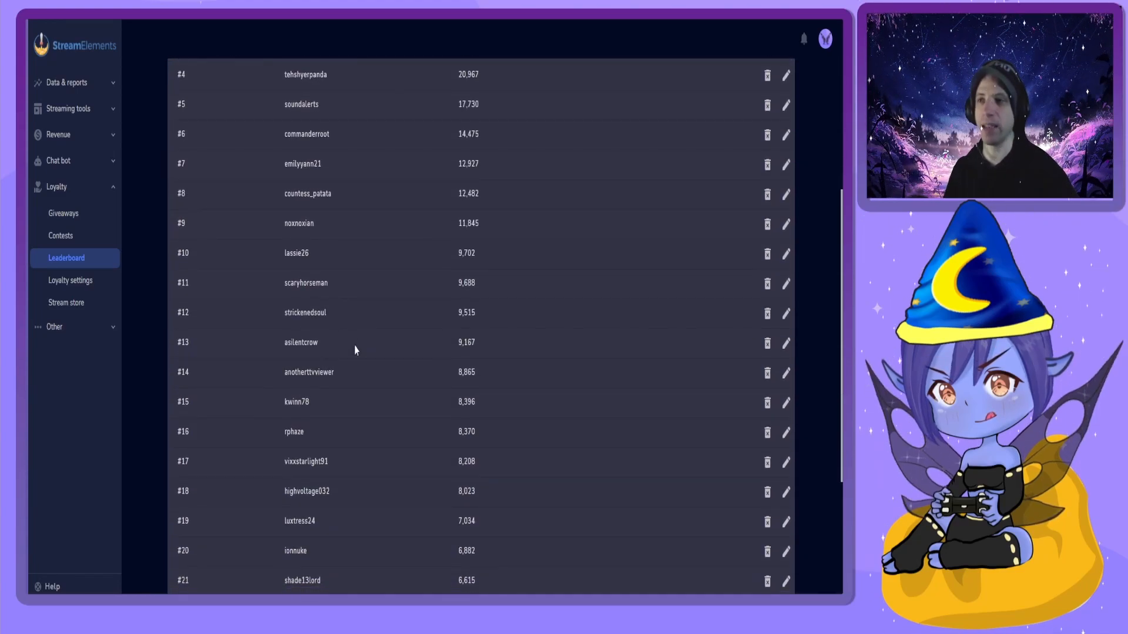
scroll(357, 342, down, 4)
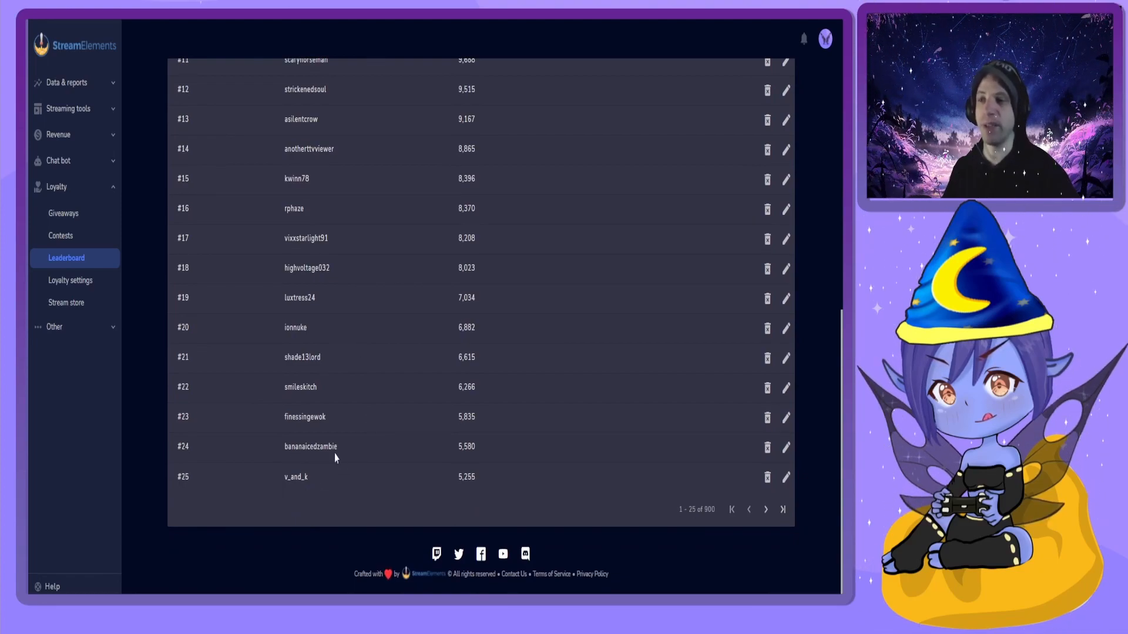
drag(458, 450, 476, 450)
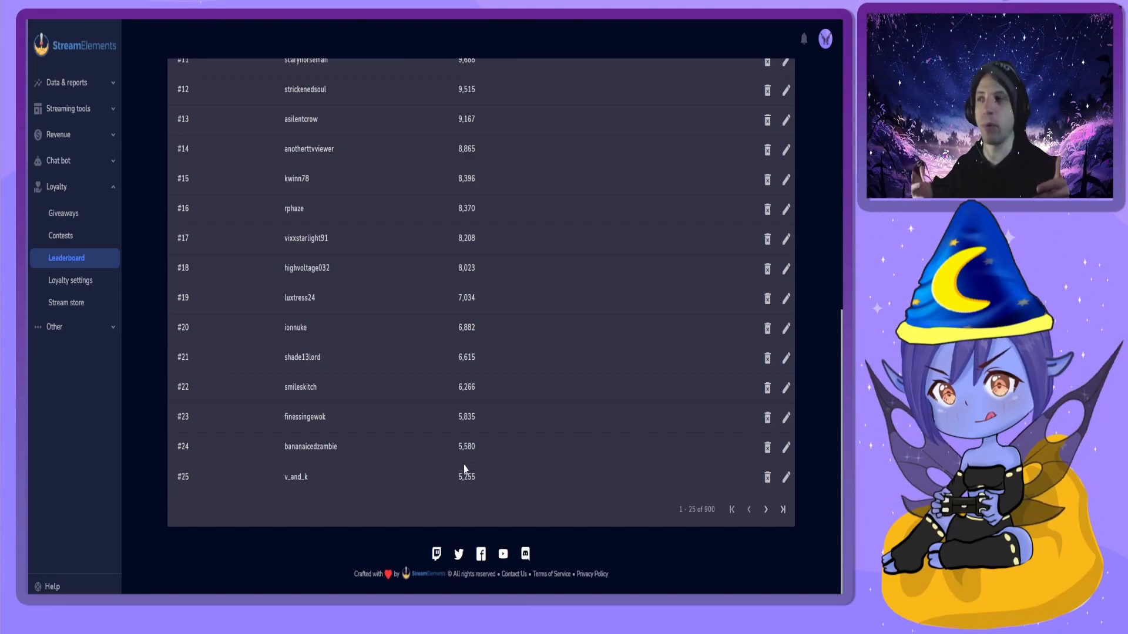
Step: Examine the follower, tip, subscriber and cheer bonuses in the loyalty settings, view the stream store page, and return to the loyalty settings
click(71, 282)
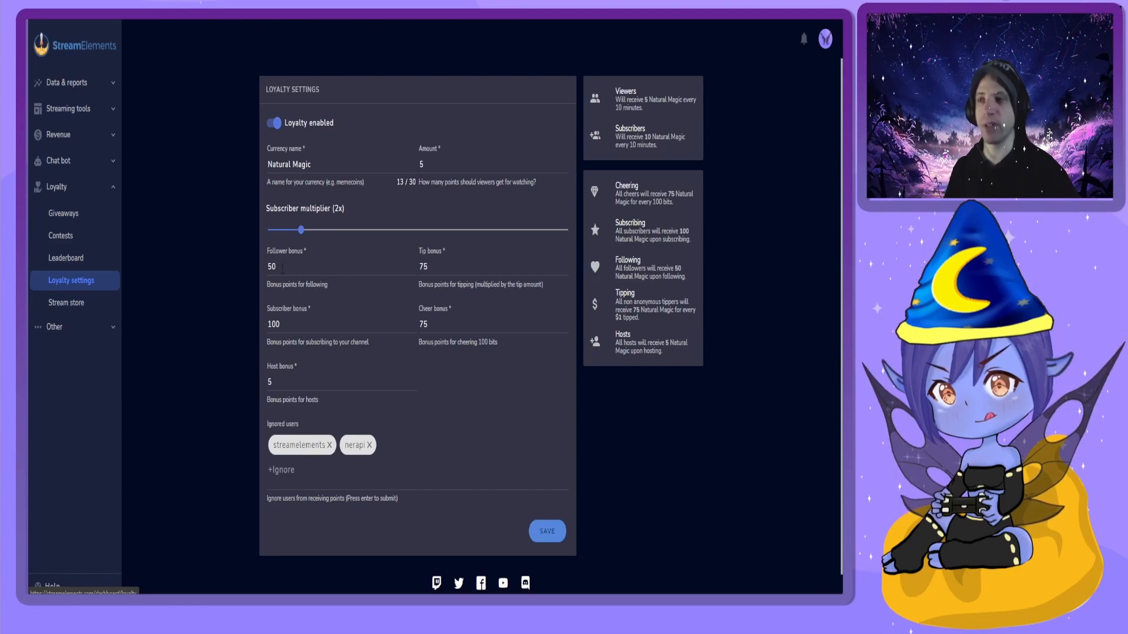
click(278, 267)
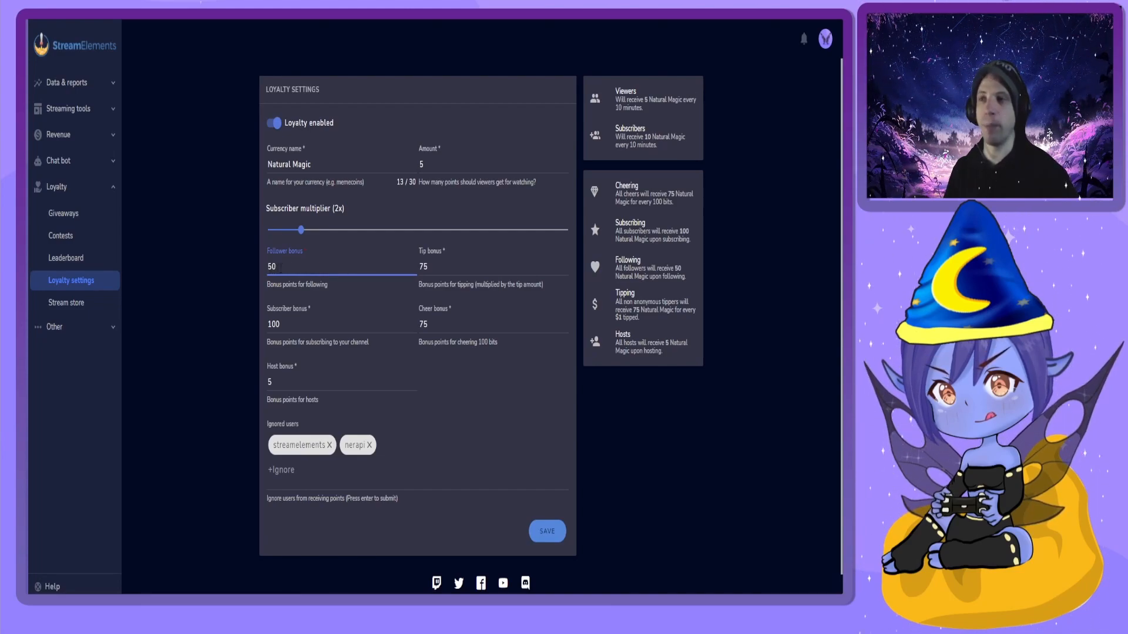
click(425, 265)
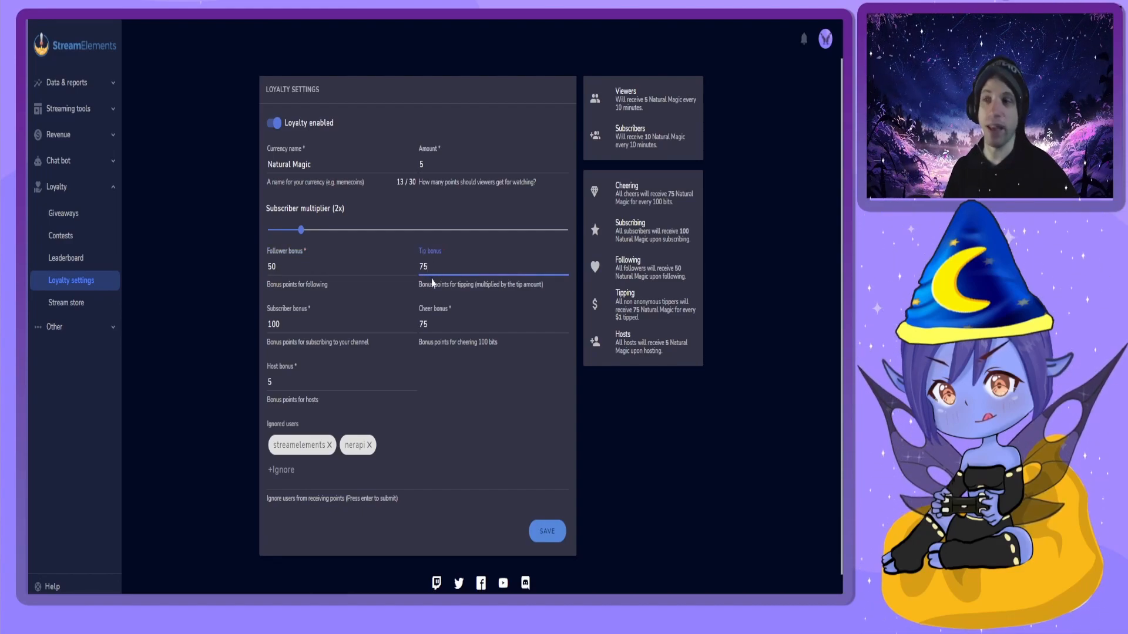
click(284, 324)
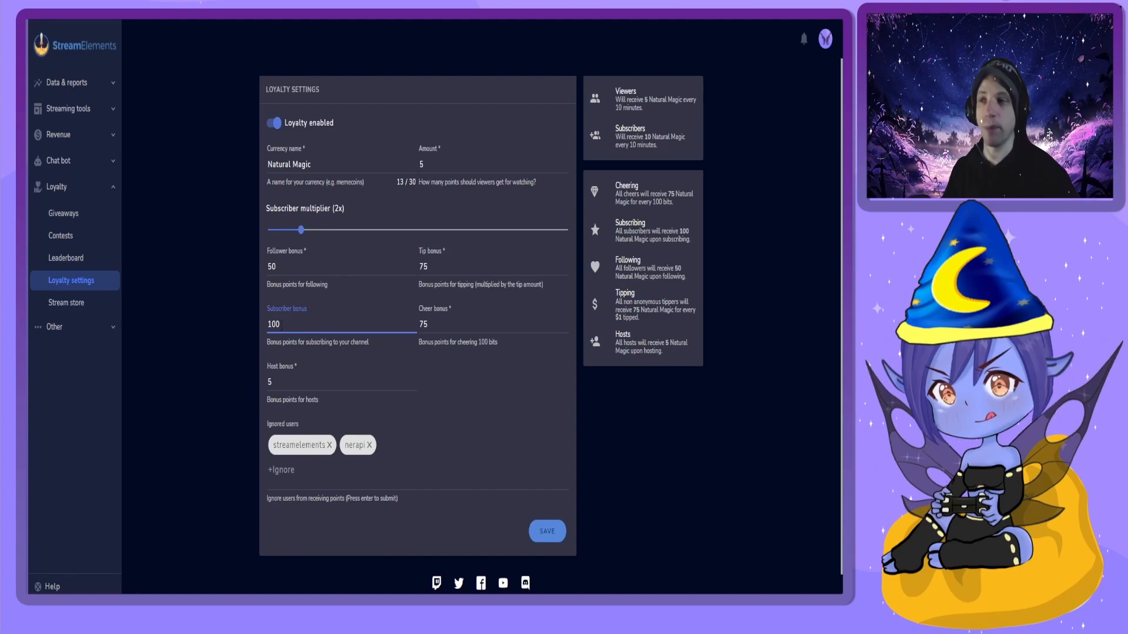
drag(282, 324, 267, 330)
click(432, 321)
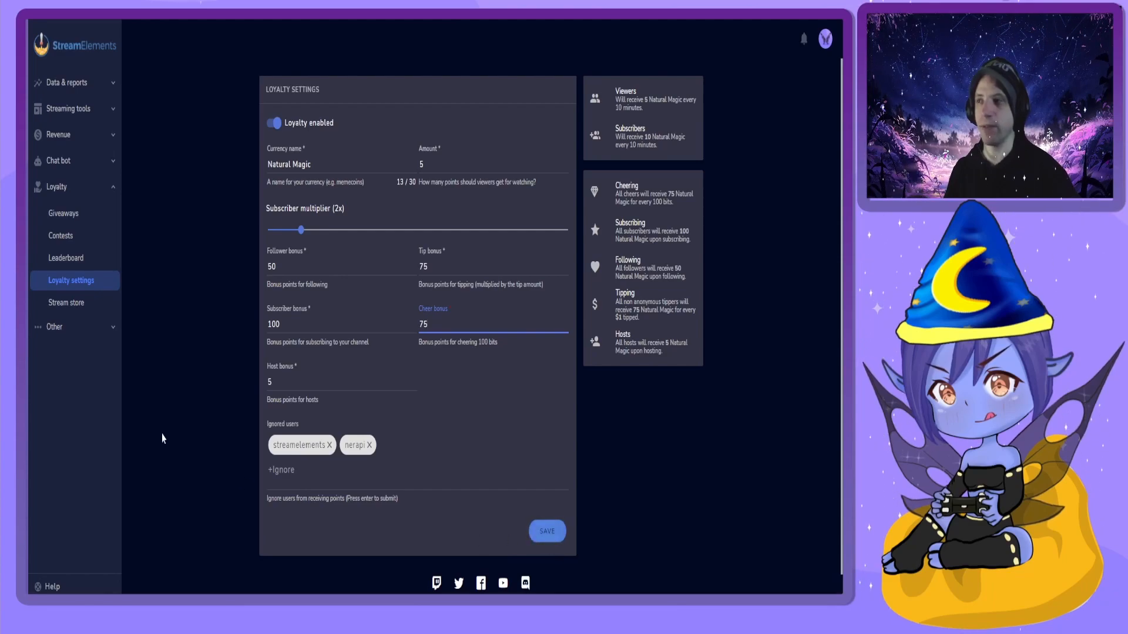
click(68, 306)
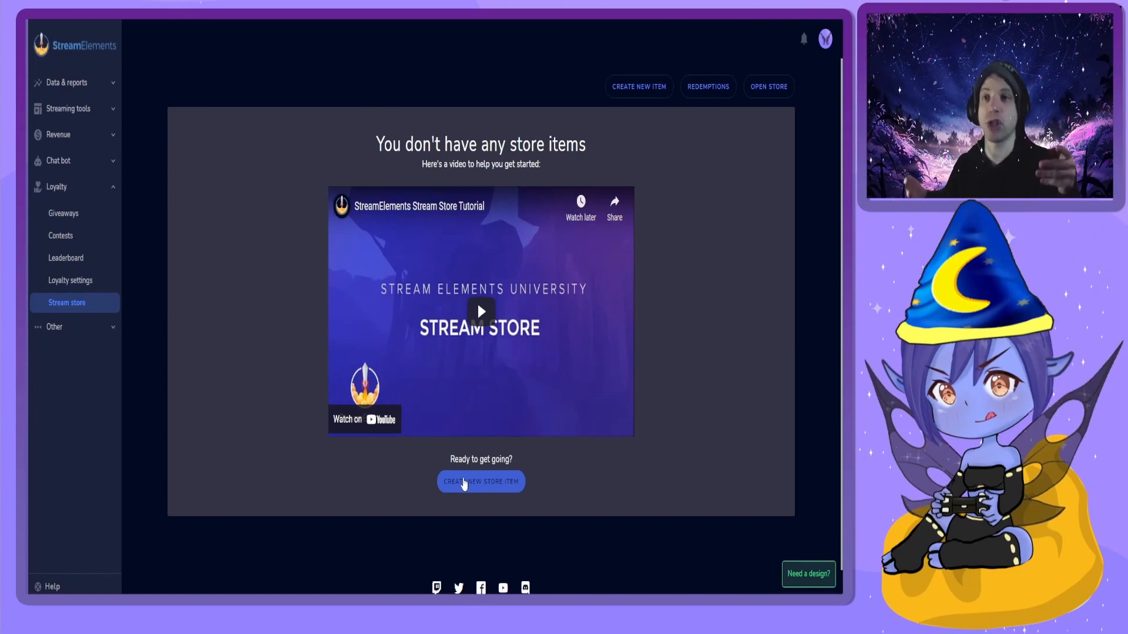
click(71, 280)
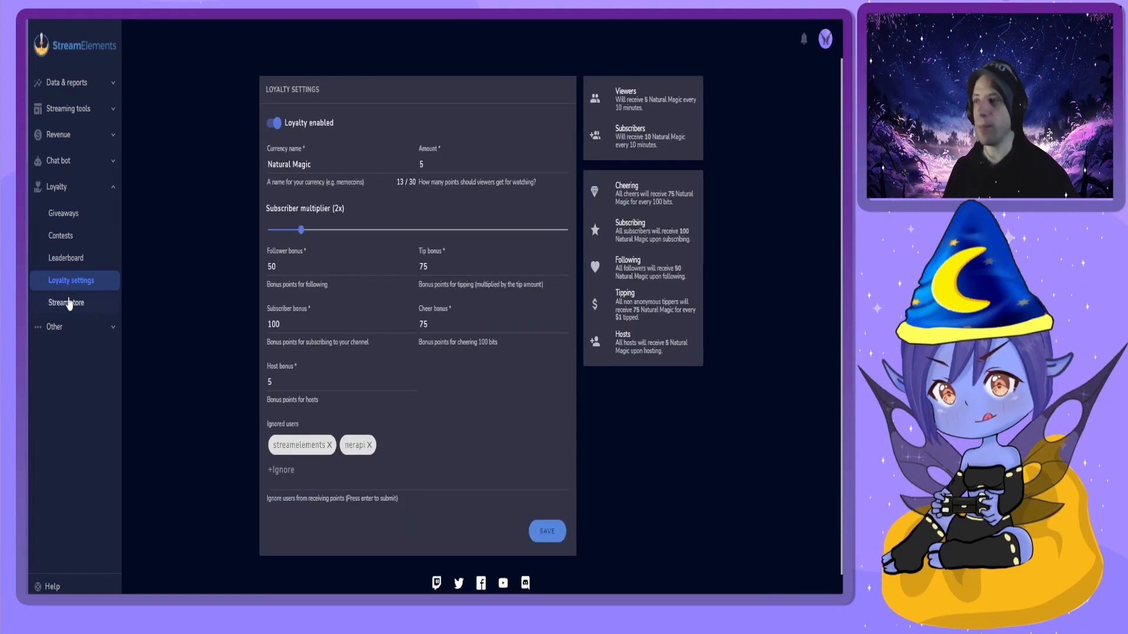